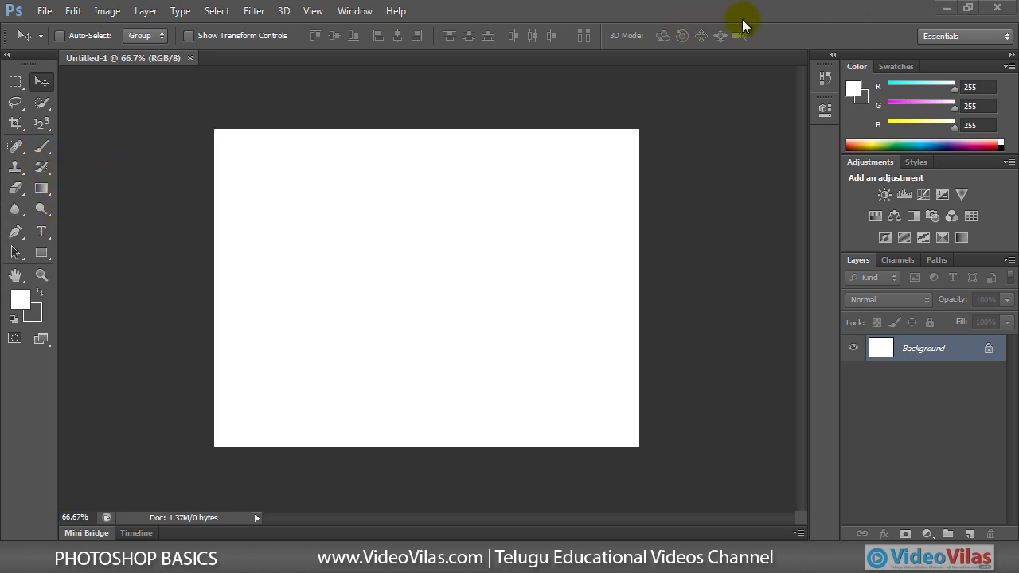
Keep the Essentials workspace and browse the File menu without choosing a command.
left_click(932, 35)
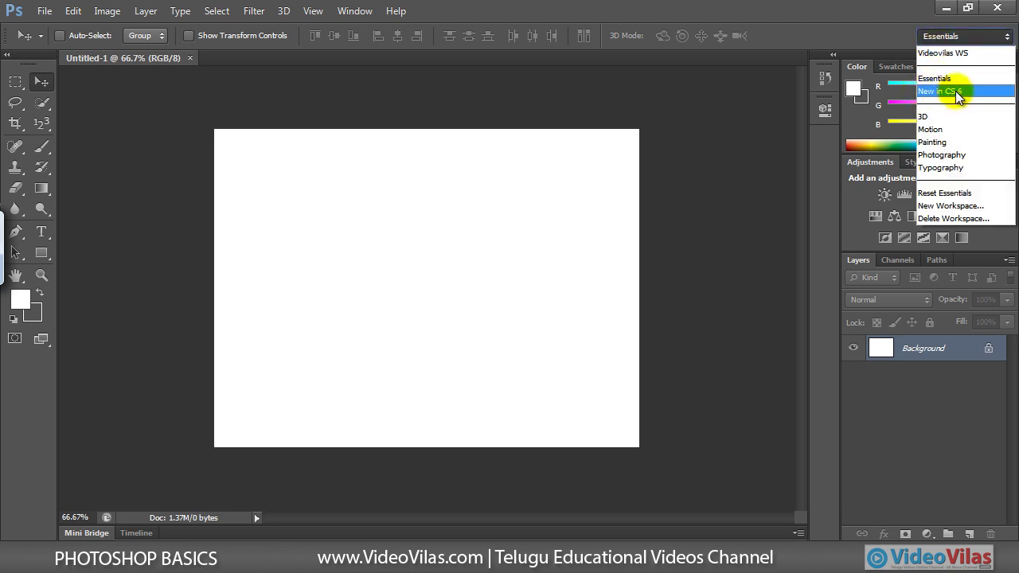
left_click(872, 30)
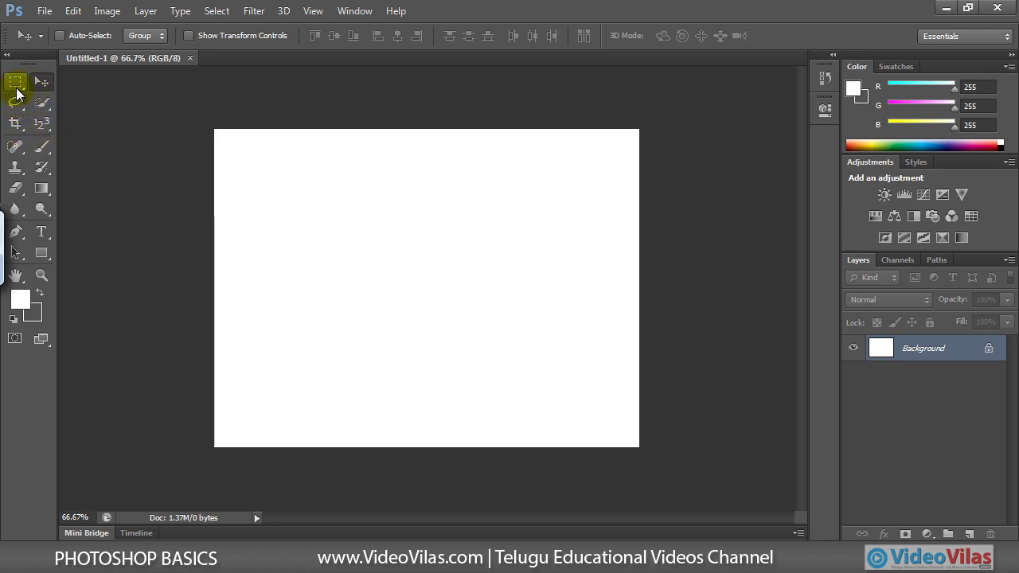
left_click(43, 12)
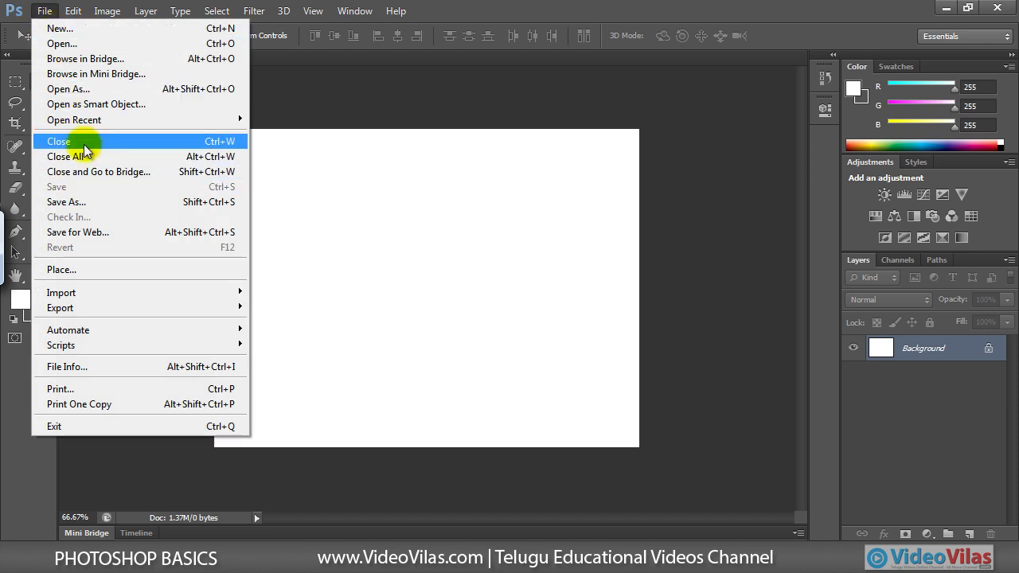
left_click(335, 80)
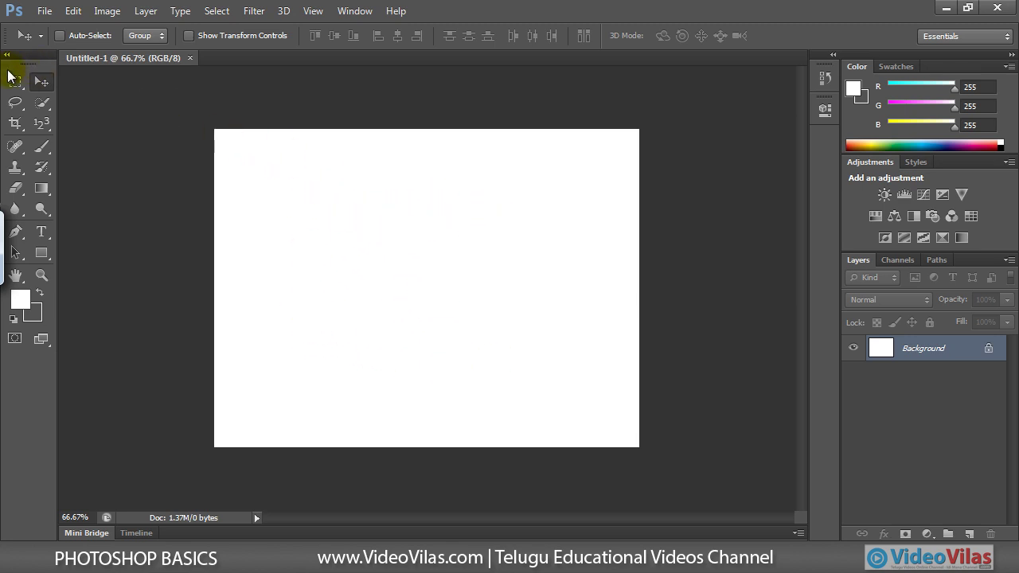
With the Rectangular Marquee, drag a rectangle across the canvas's upper middle.
left_click(15, 83)
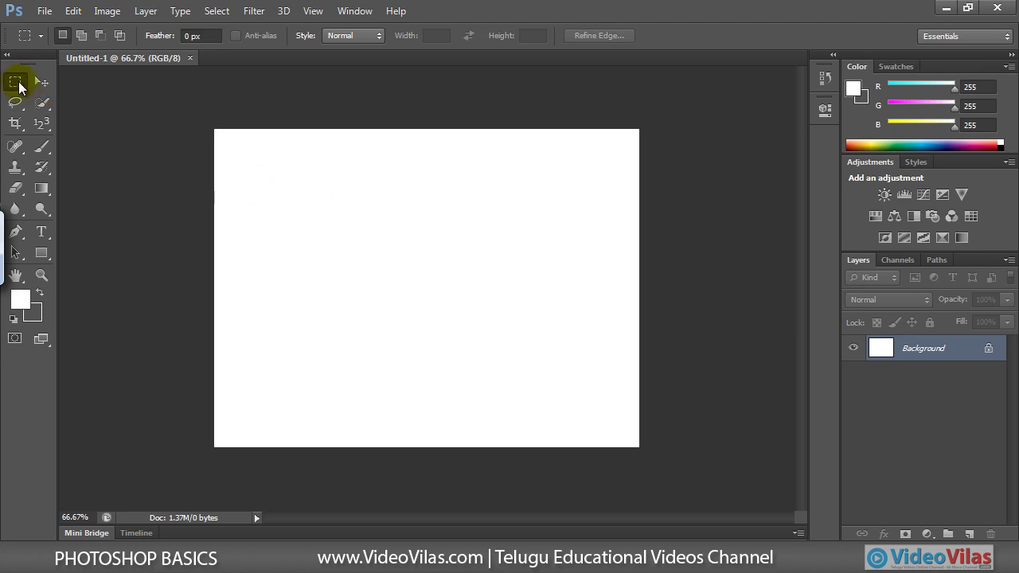
right_click(17, 84)
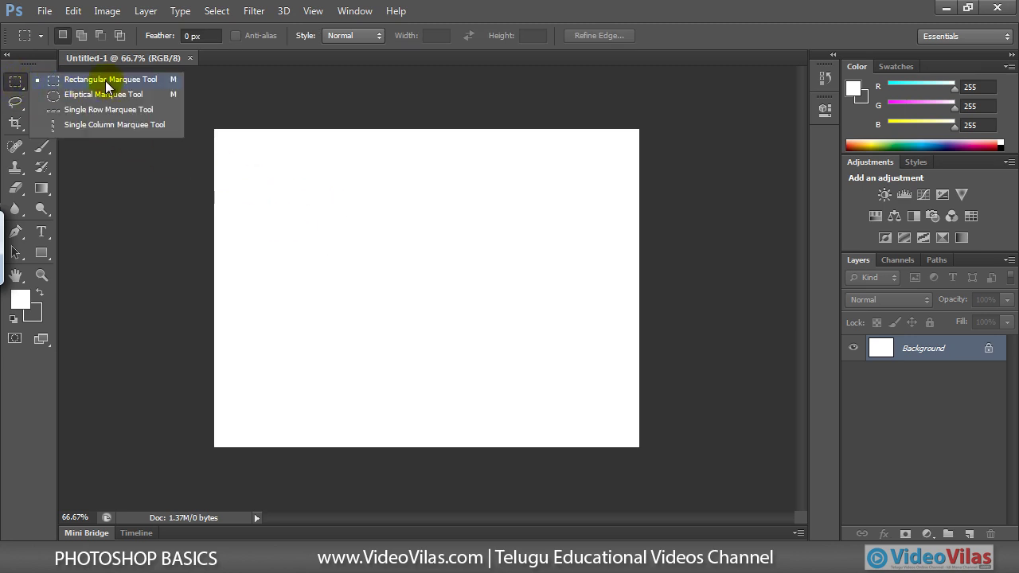
left_click(16, 83)
right_click(16, 83)
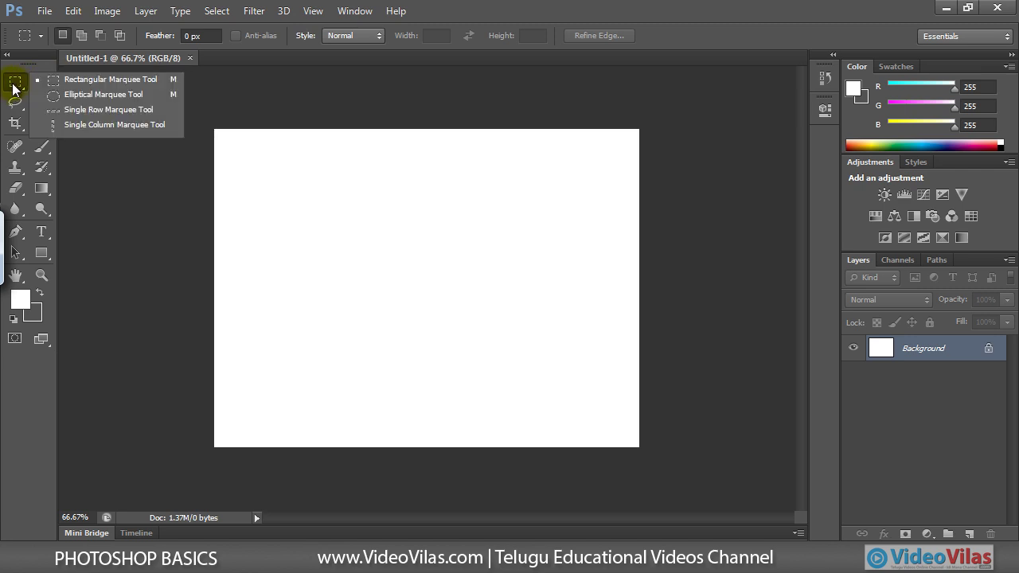
left_click(83, 82)
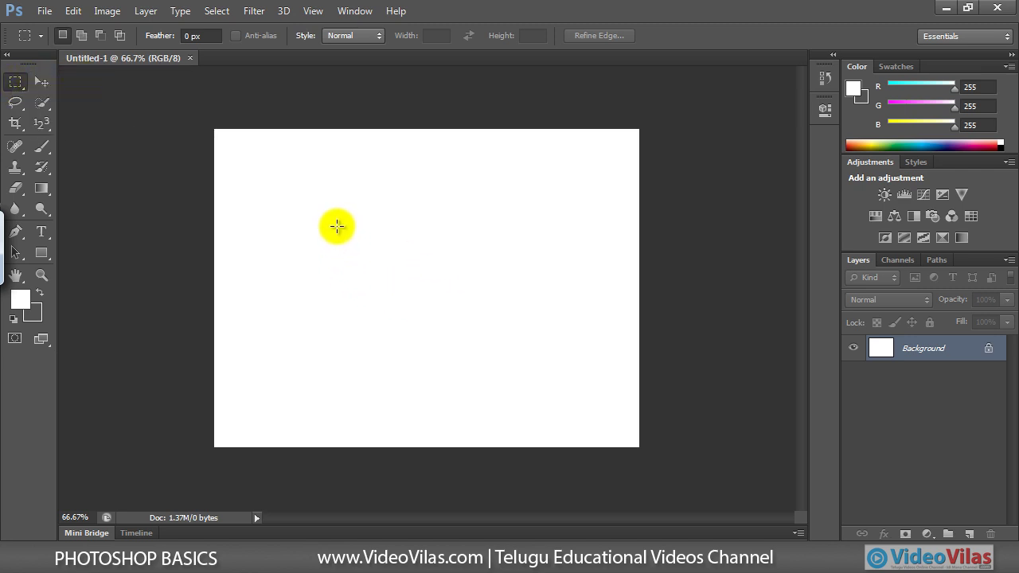
left_click_drag(299, 204, 516, 338)
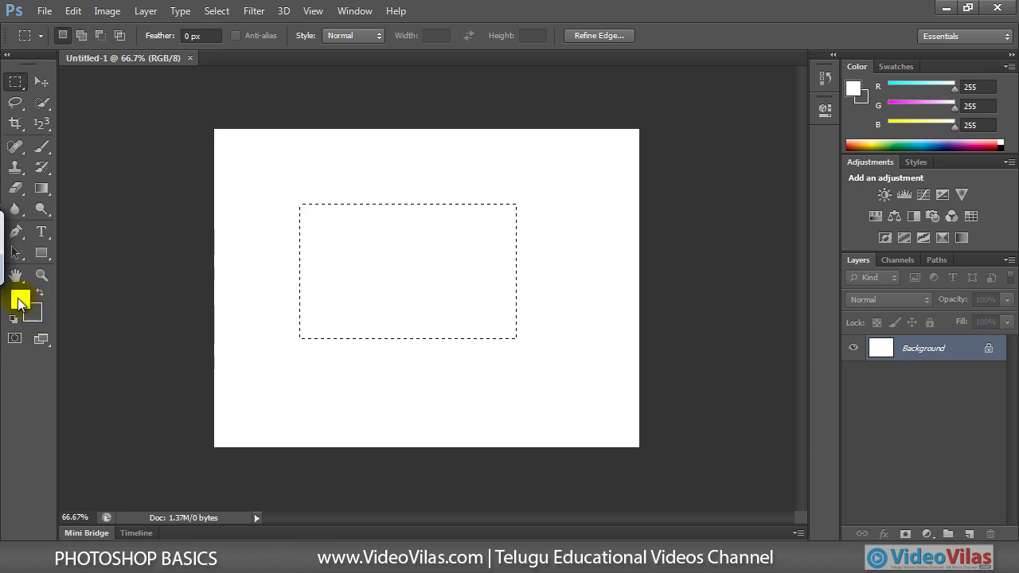
In the foreground Color Picker, try several red shades and hues, briefly settling on e92b2b.
left_click(20, 301)
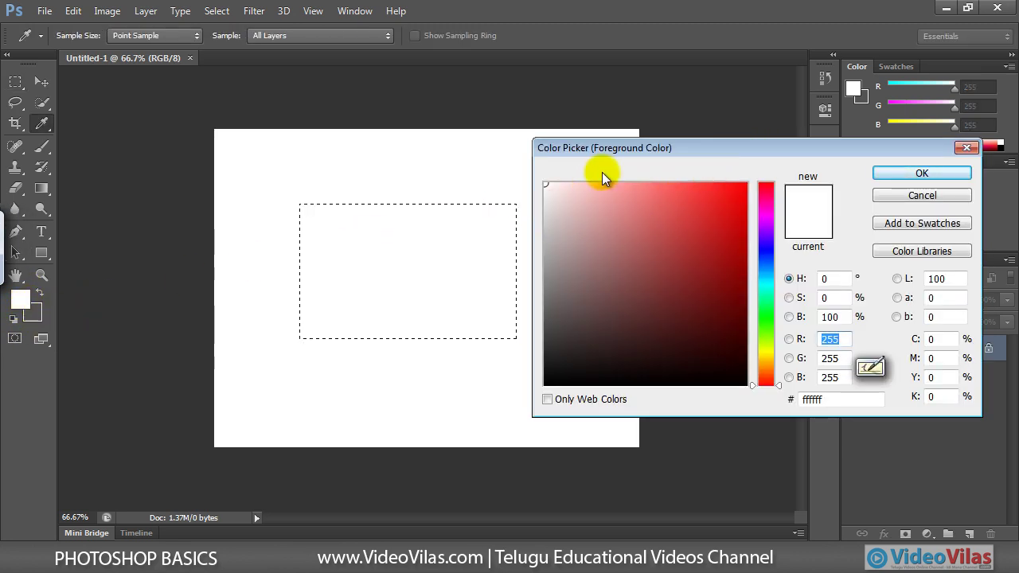
left_click_drag(602, 151, 577, 163)
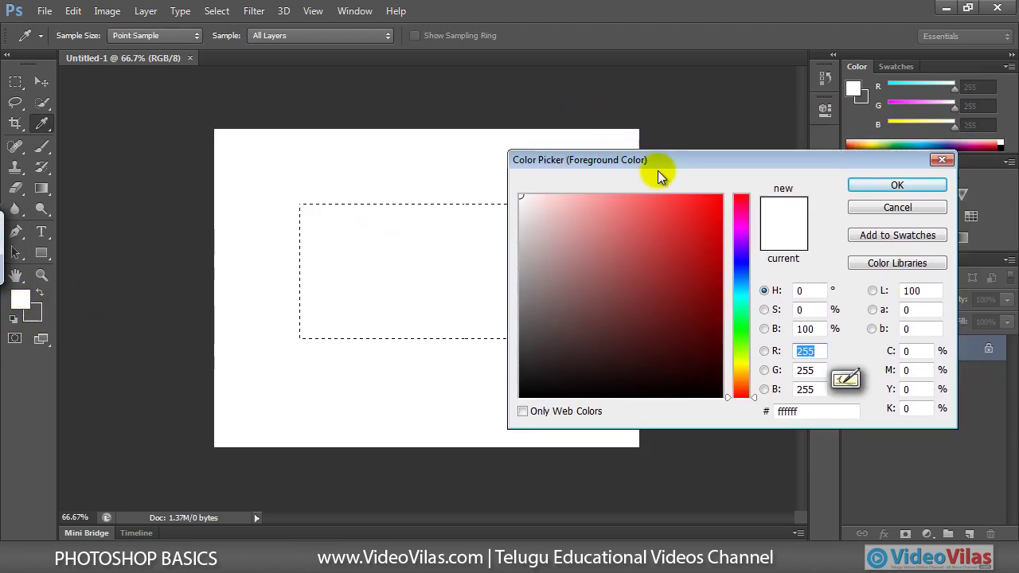
left_click(673, 242)
left_click(632, 281)
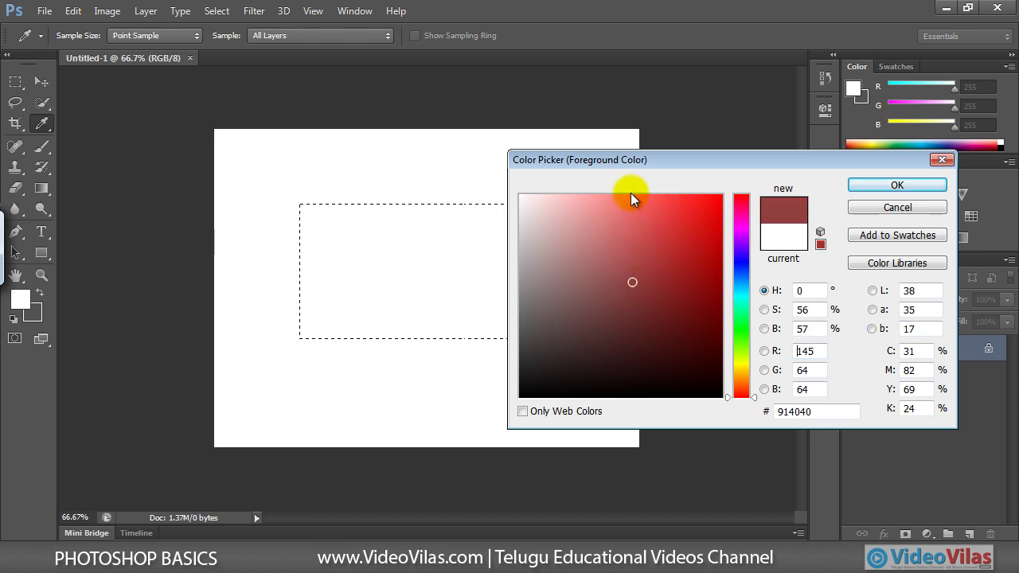
left_click(623, 207)
left_click(684, 211)
left_click(689, 284)
left_click_drag(741, 300, 739, 324)
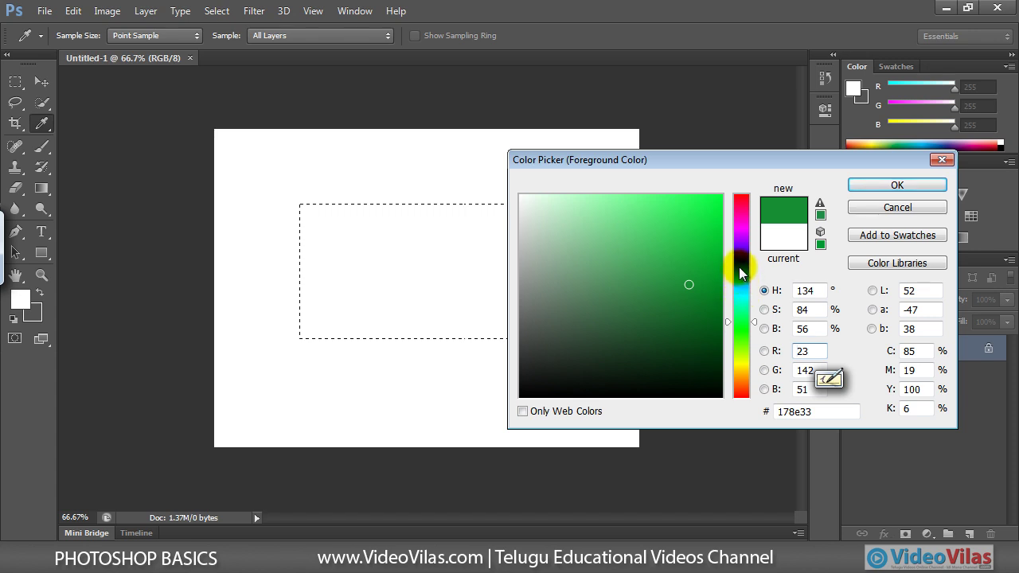
left_click(740, 262)
left_click(740, 364)
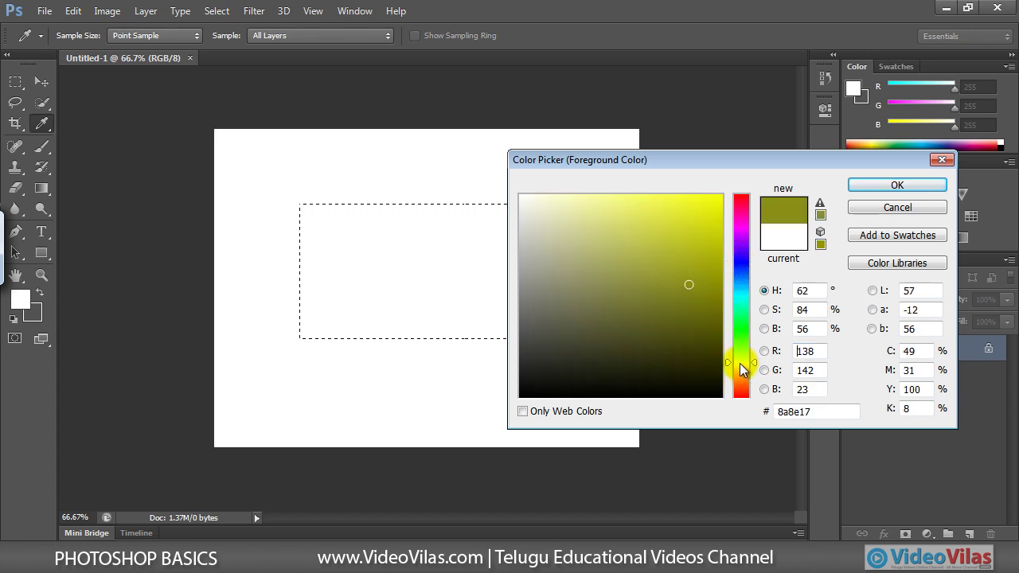
left_click(741, 391)
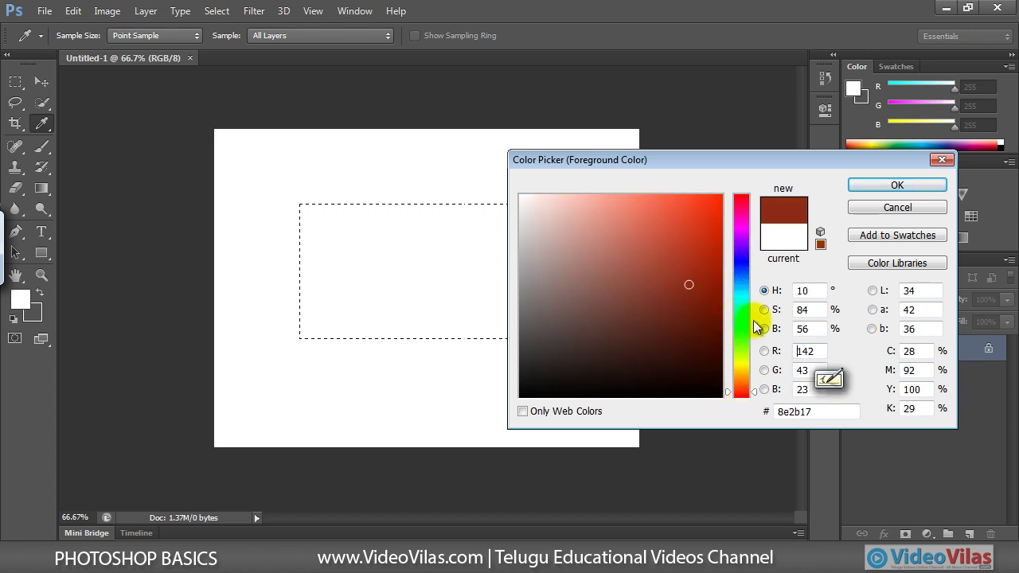
Sample more reds, pinks and greys, settling on red-orange d3553c.
left_click(680, 213)
left_click(575, 250)
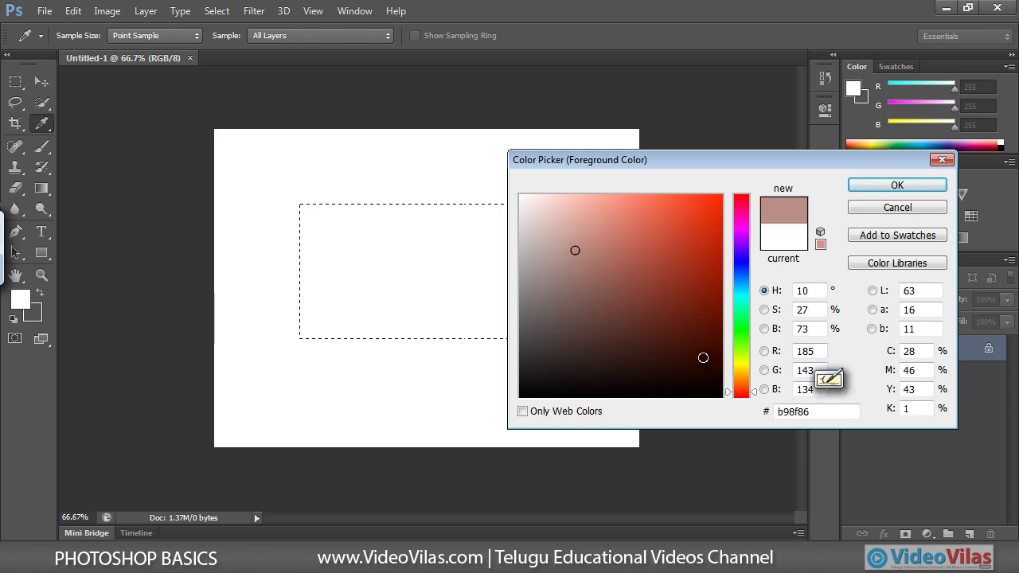
left_click(702, 358)
left_click(707, 208)
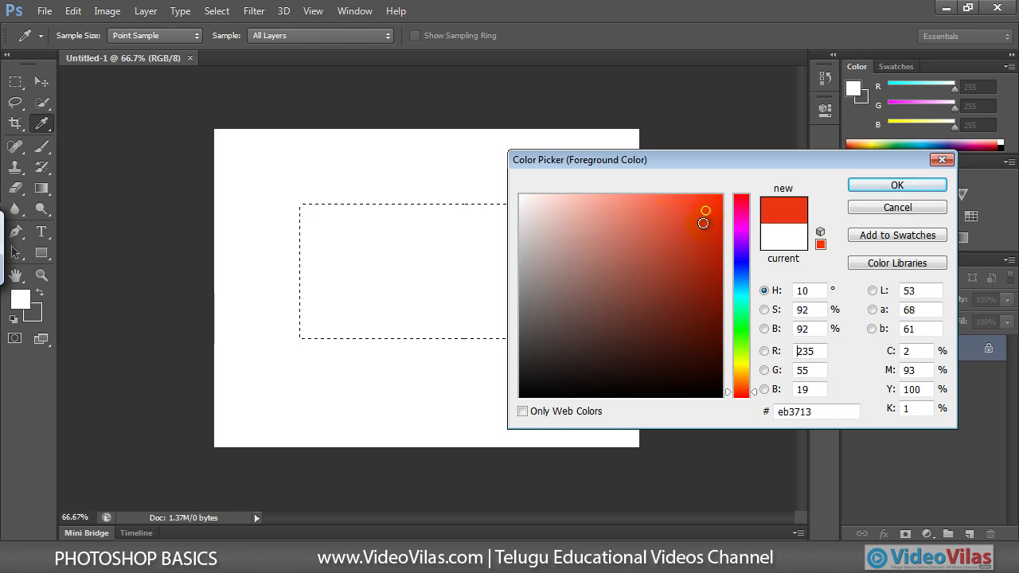
left_click(563, 216)
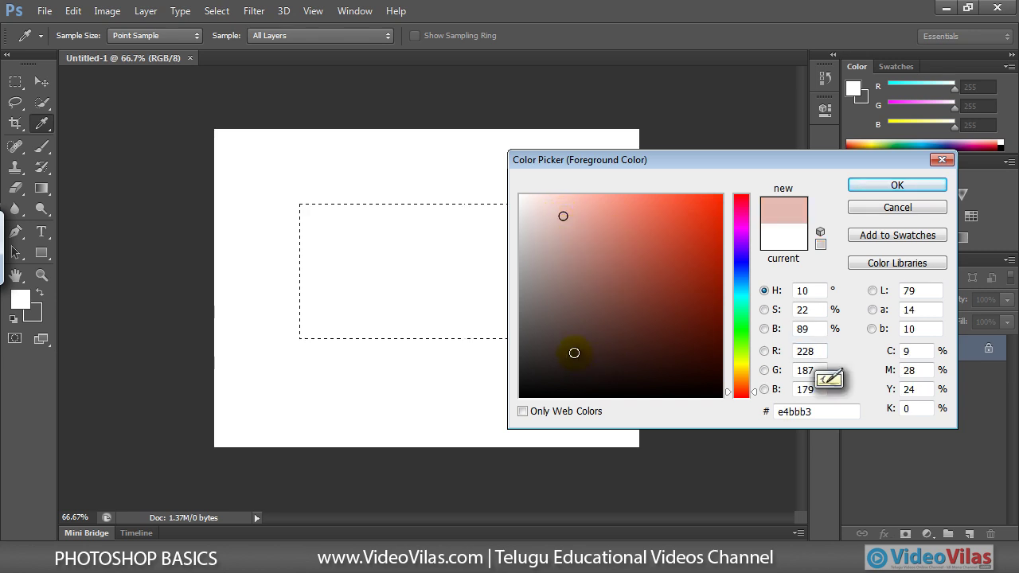
left_click(560, 348)
left_click(528, 278)
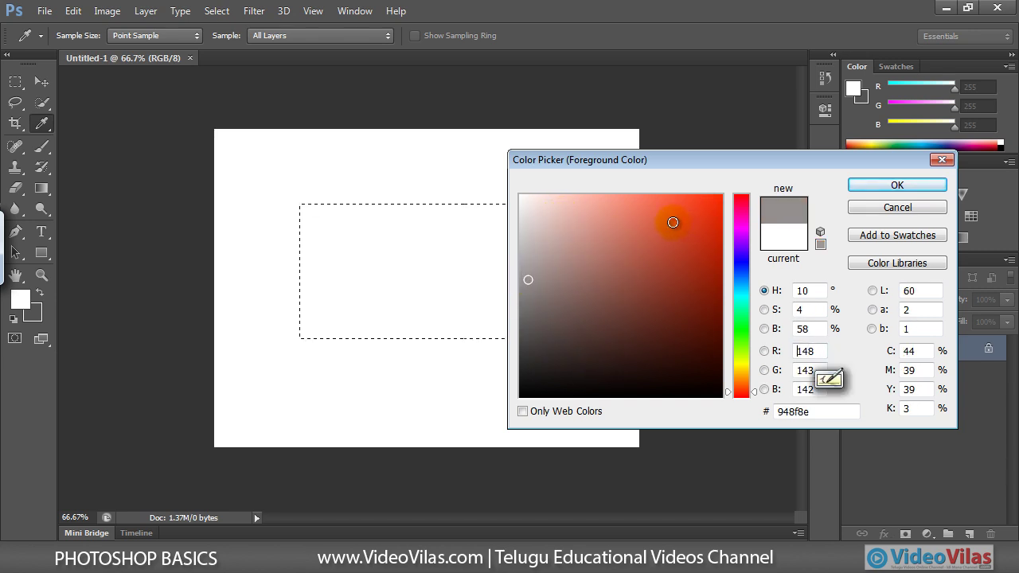
left_click(659, 241)
Shift the hue to blue and confirm bright blue 1c71f2 (R 28, G 113, B 242).
left_click_drag(668, 166, 665, 169)
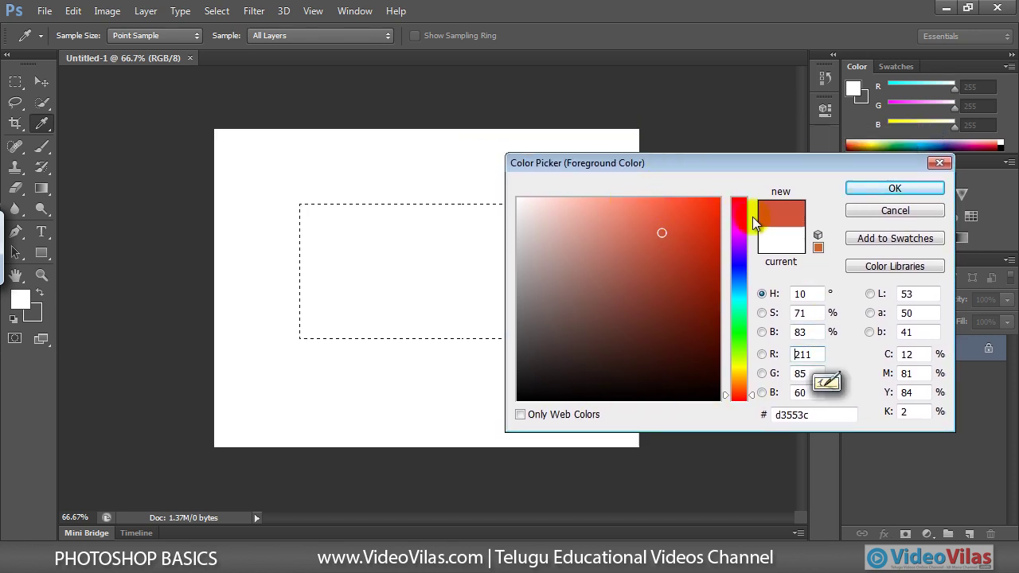
left_click(664, 270)
left_click(691, 219)
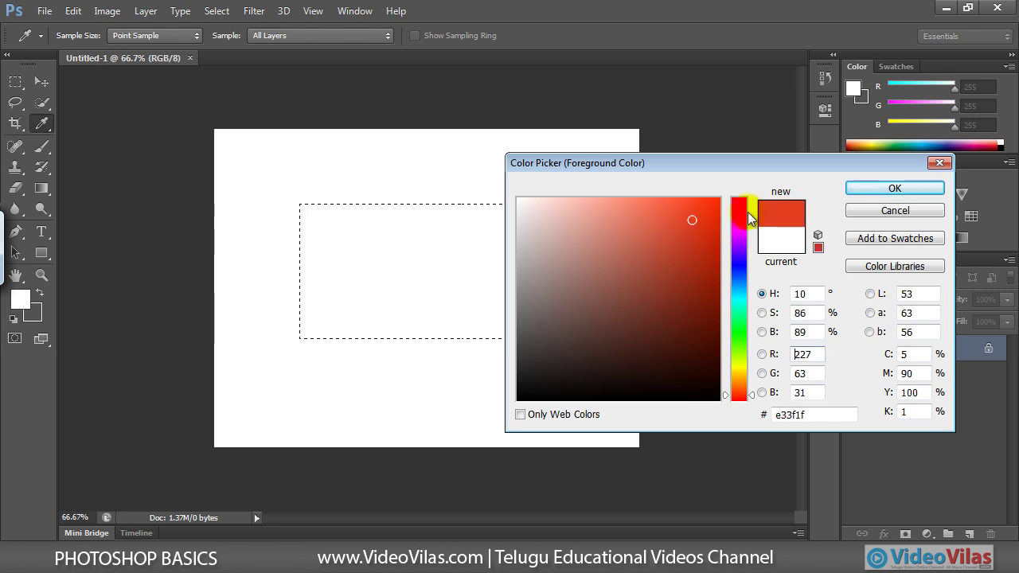
left_click(742, 212)
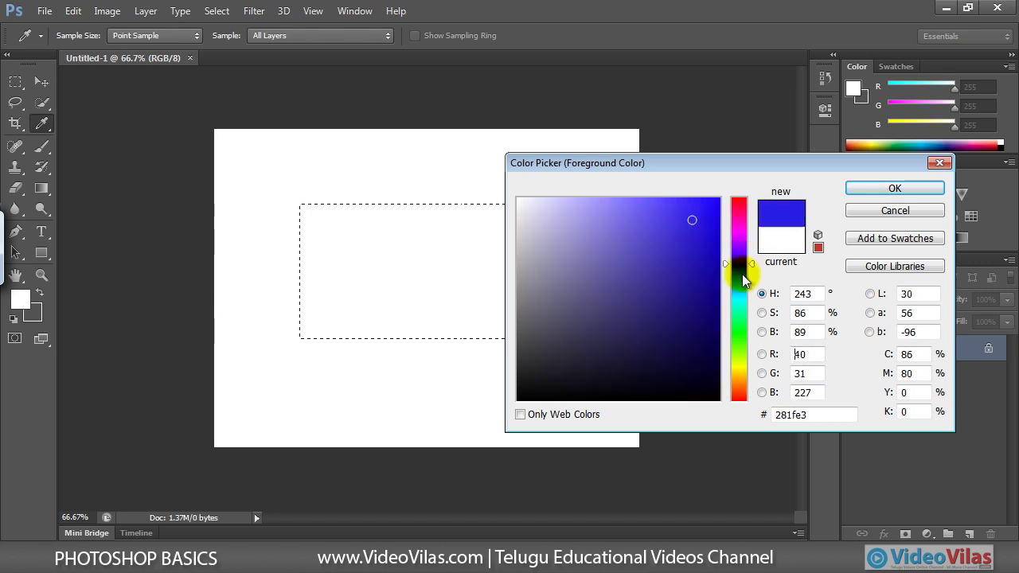
left_click_drag(742, 210, 742, 279)
left_click(698, 207)
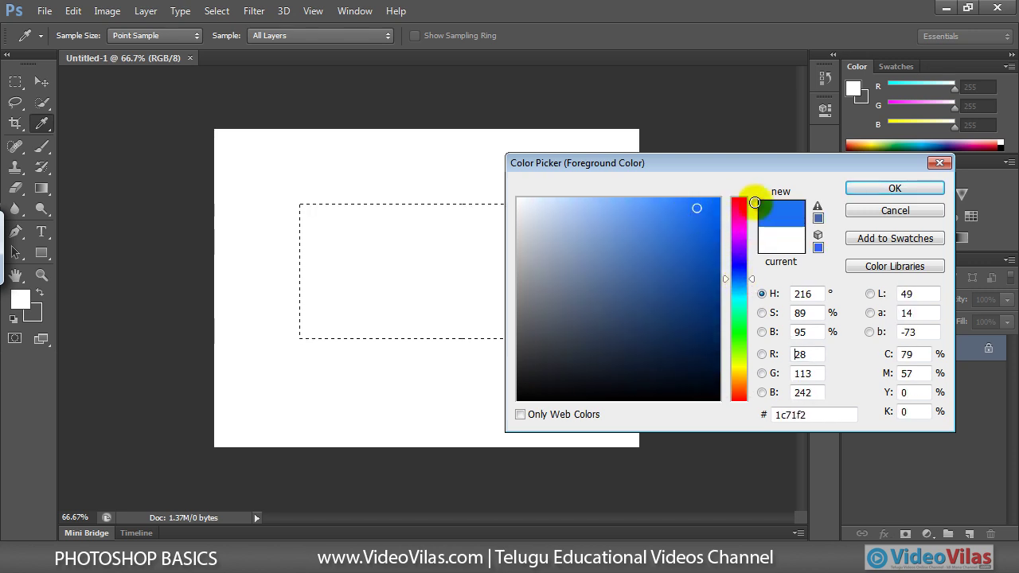
left_click(894, 188)
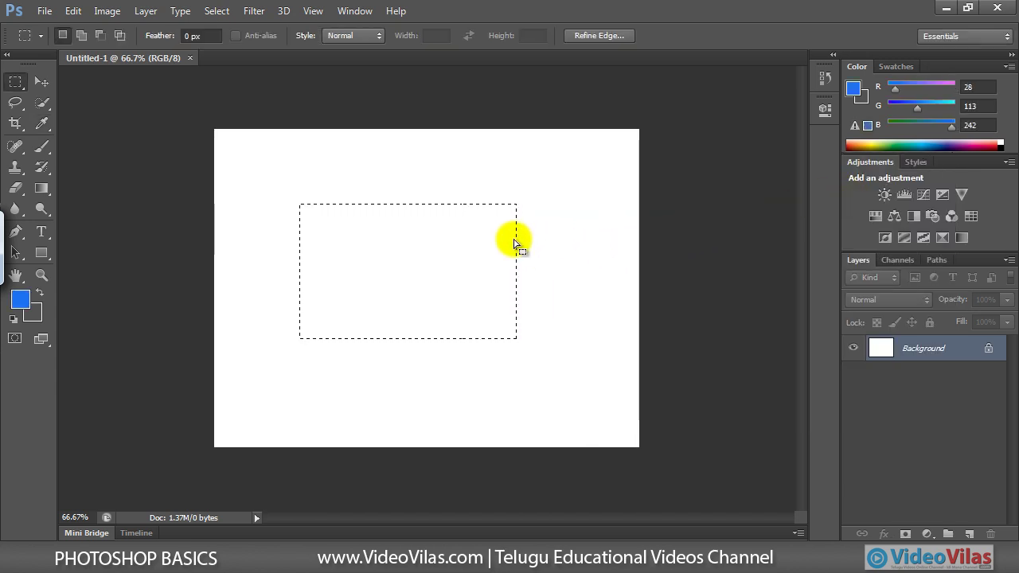
Fill the rectangle selection with blue using Alt+Backspace, choose the Brush, and deselect.
key("alt+BackSpace")
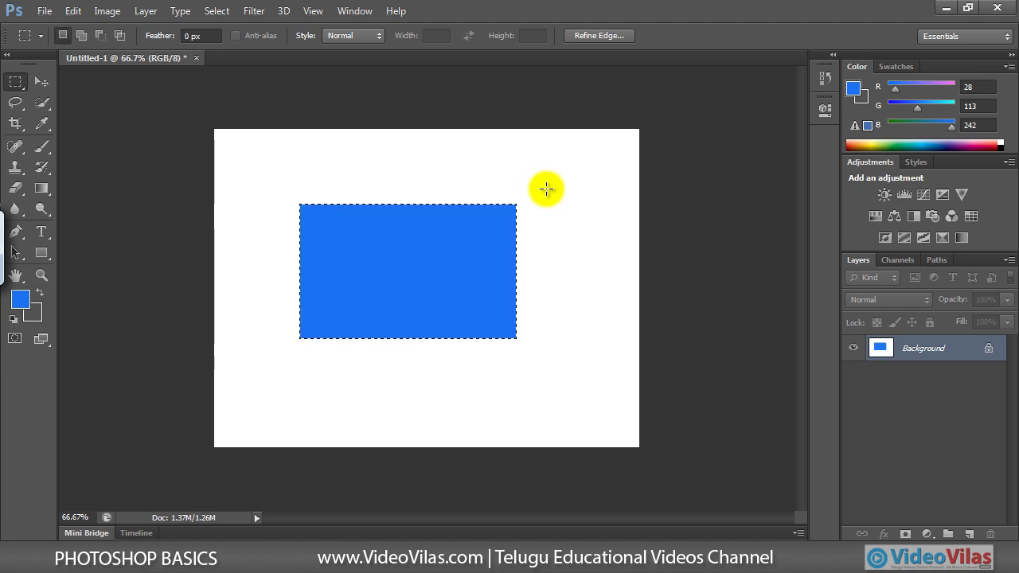
left_click_drag(487, 230, 488, 230)
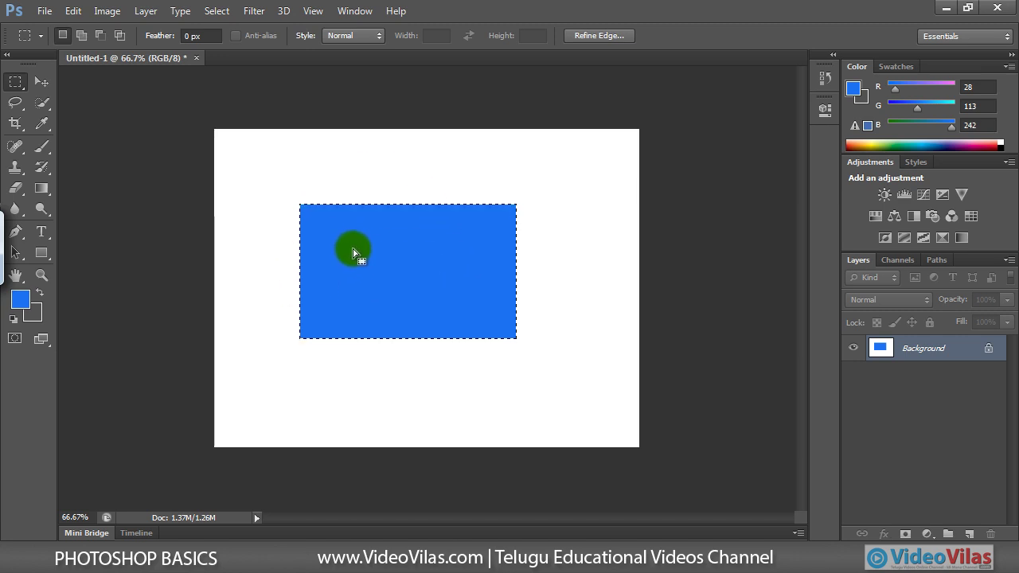
left_click(40, 150)
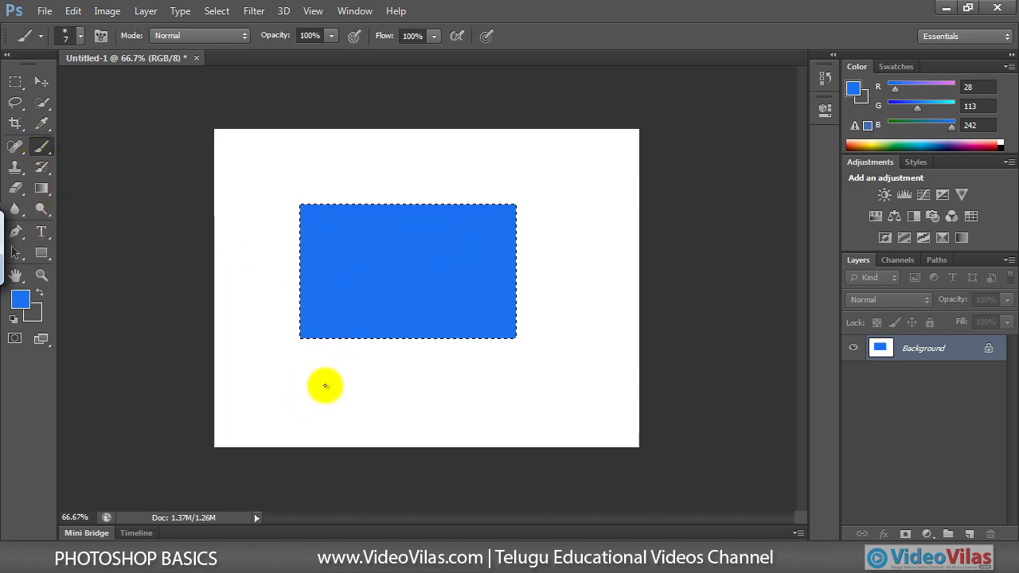
key("ctrl+d")
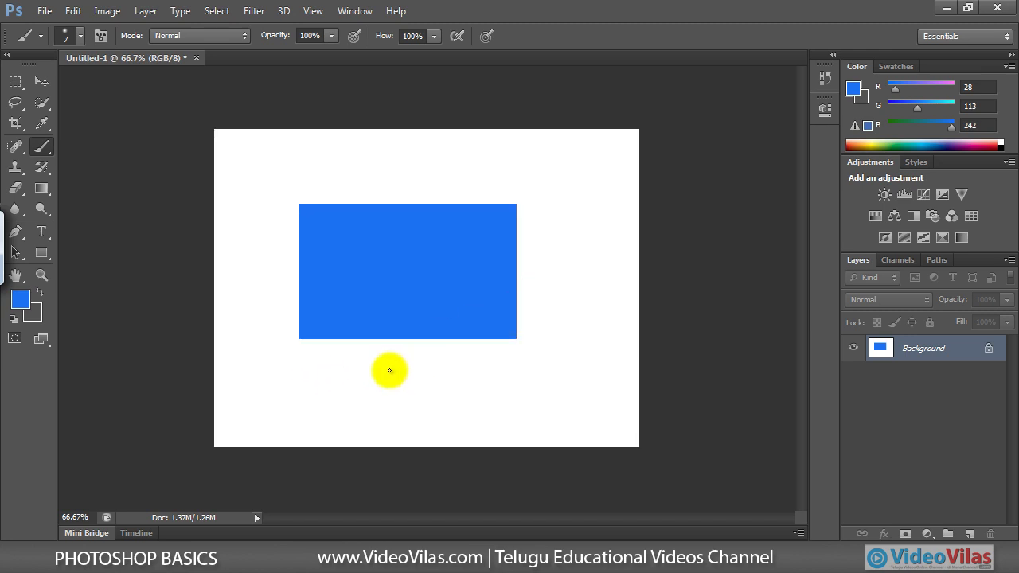
Handwrite 'Alt + Backspace → color filling' and 'Ctrl+D → Deselect selection' below the rectangle.
left_click_drag(377, 380, 437, 370)
mouse_move(431, 364)
left_mouse_down()
mouse_move(431, 383)
mouse_move(496, 357)
mouse_move(515, 366)
mouse_move(541, 359)
mouse_move(555, 377)
mouse_move(589, 371)
left_mouse_up()
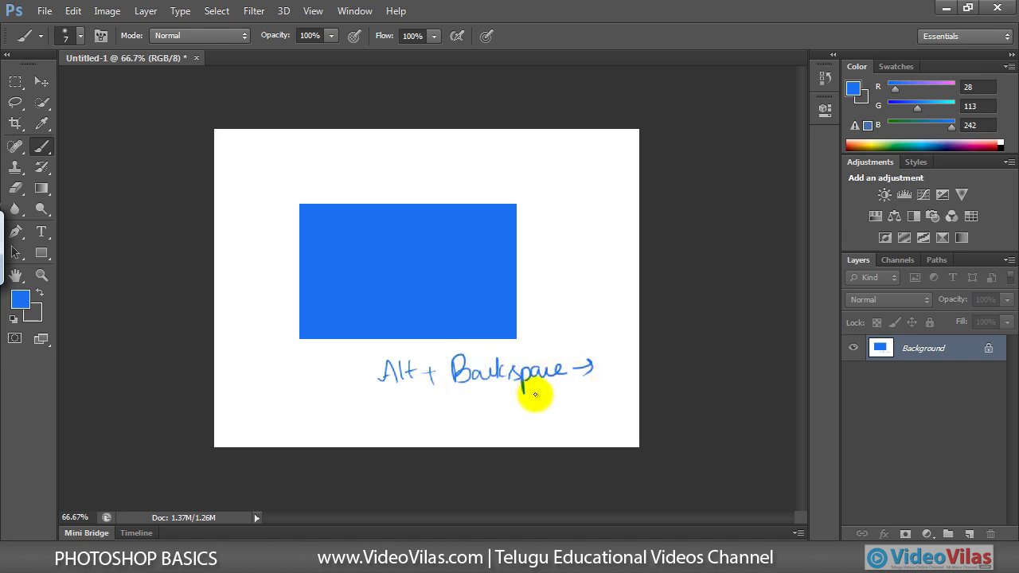
left_click_drag(534, 398, 618, 390)
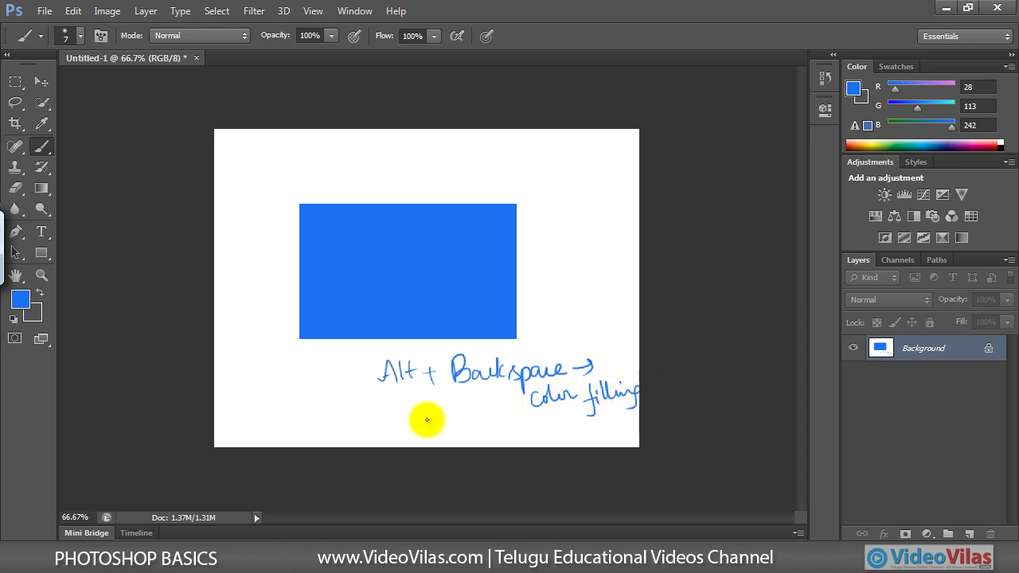
mouse_move(333, 415)
left_mouse_down()
mouse_move(358, 409)
mouse_move(390, 434)
mouse_move(477, 421)
mouse_move(524, 421)
mouse_move(544, 438)
mouse_move(560, 423)
mouse_move(619, 434)
left_mouse_up()
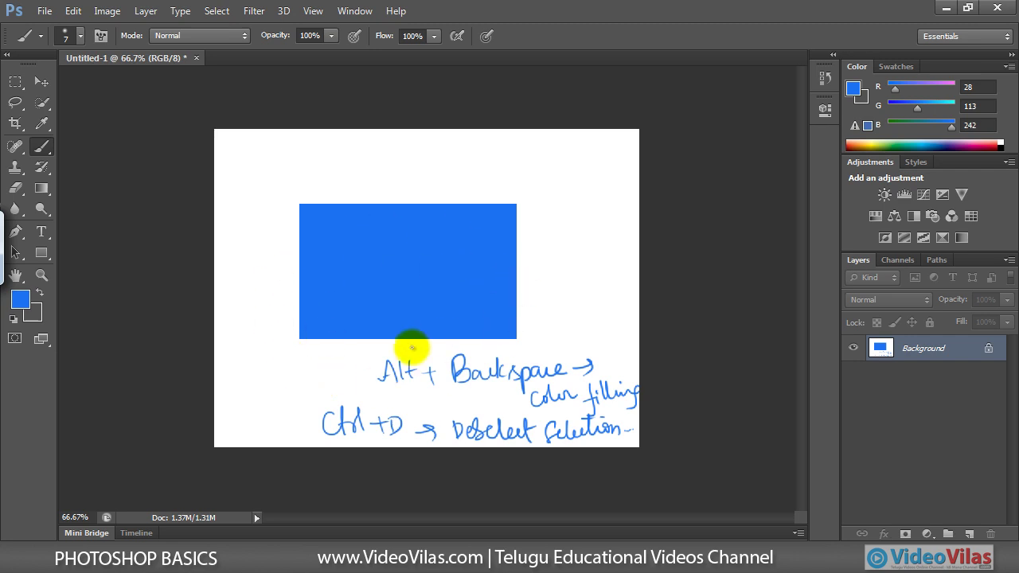
Draw an elliptical selection overlapping the blue rectangle's right end.
left_click(16, 82)
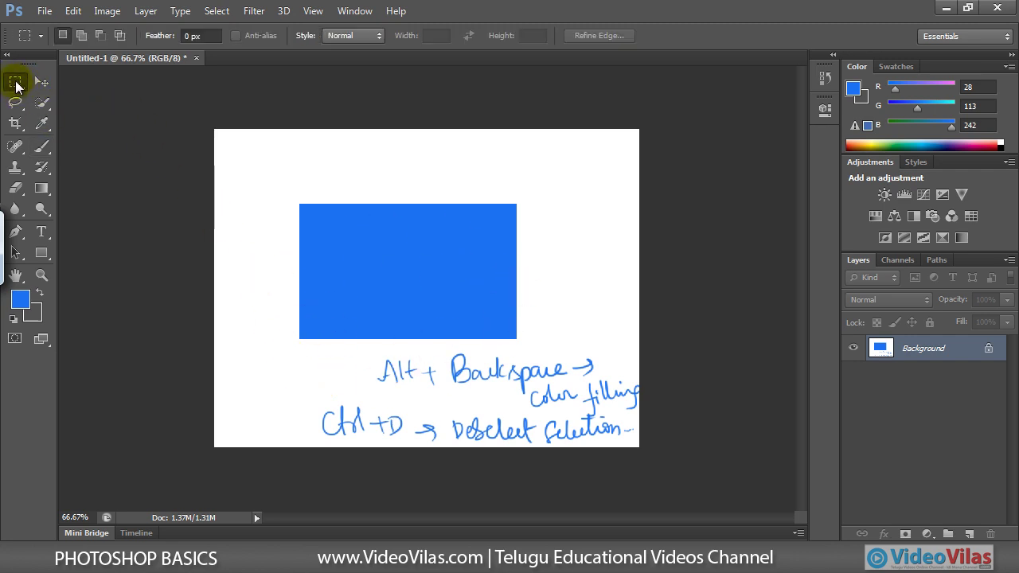
right_click(16, 83)
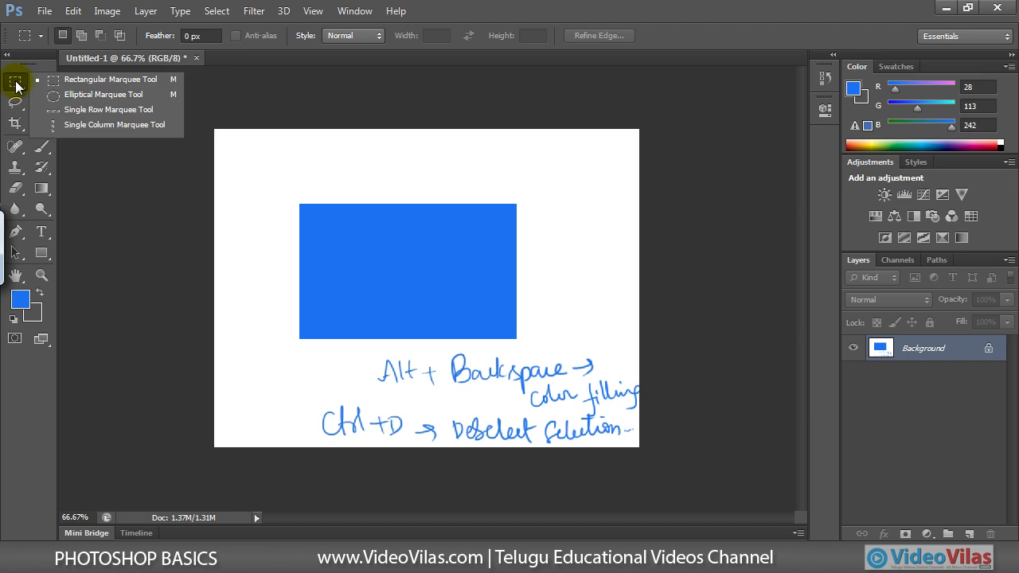
left_click(77, 98)
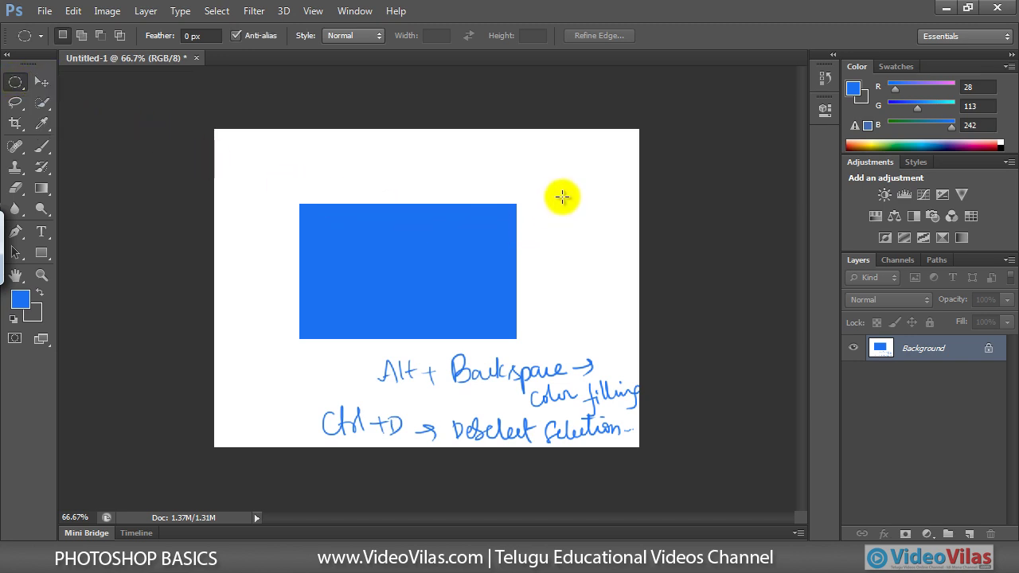
mouse_move(562, 197)
left_mouse_down()
mouse_move(507, 313)
mouse_move(454, 351)
left_mouse_up()
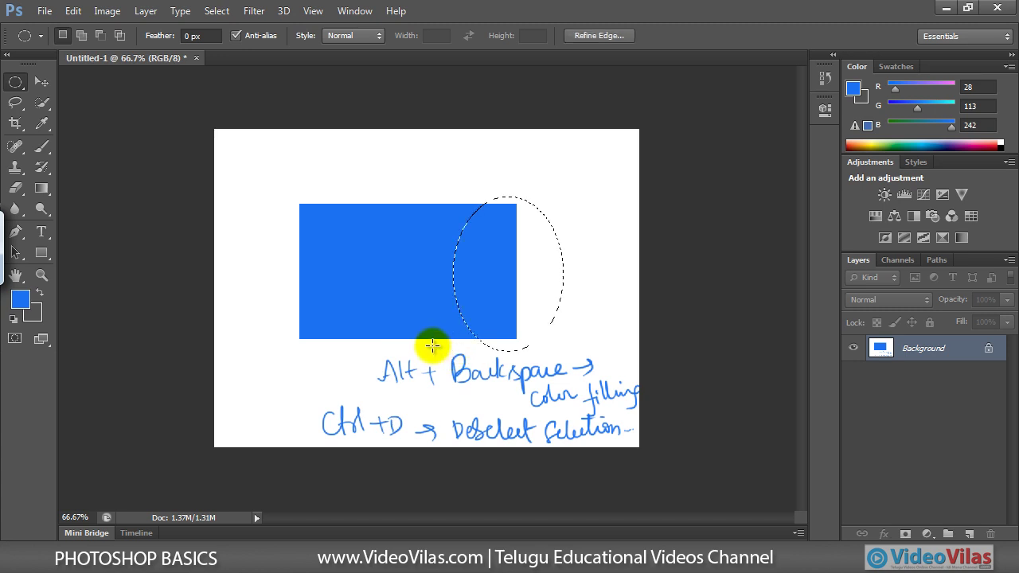
Set the foreground to orange ec4b0b and fill the ellipse with Alt+Backspace.
left_click(20, 299)
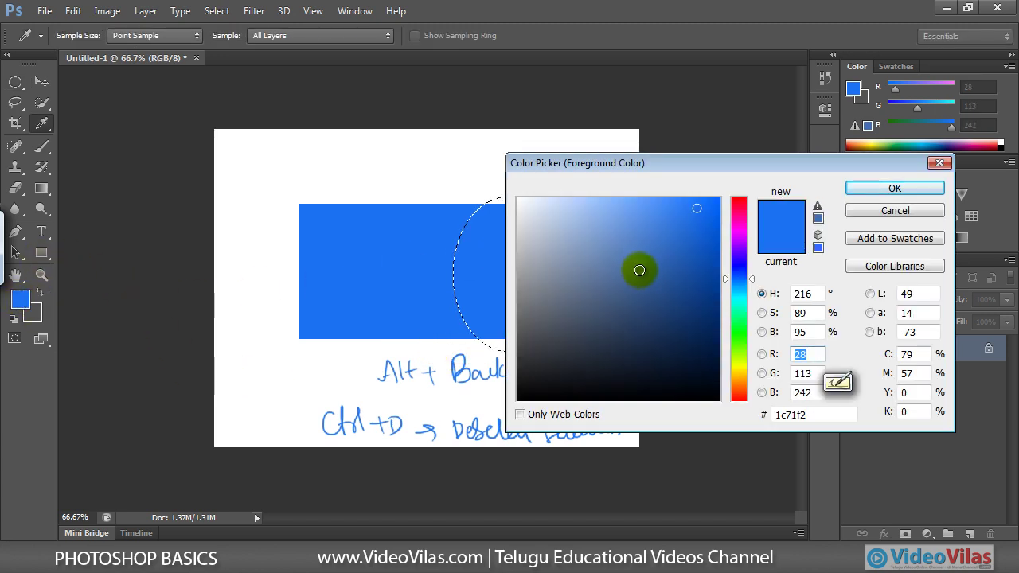
left_click_drag(744, 333, 741, 392)
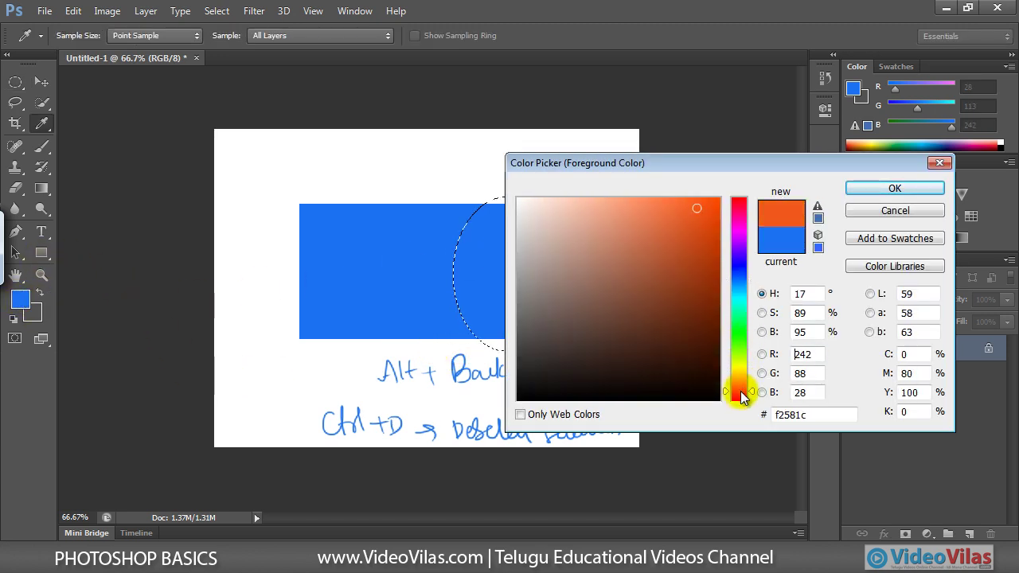
left_click(709, 212)
left_click(856, 189)
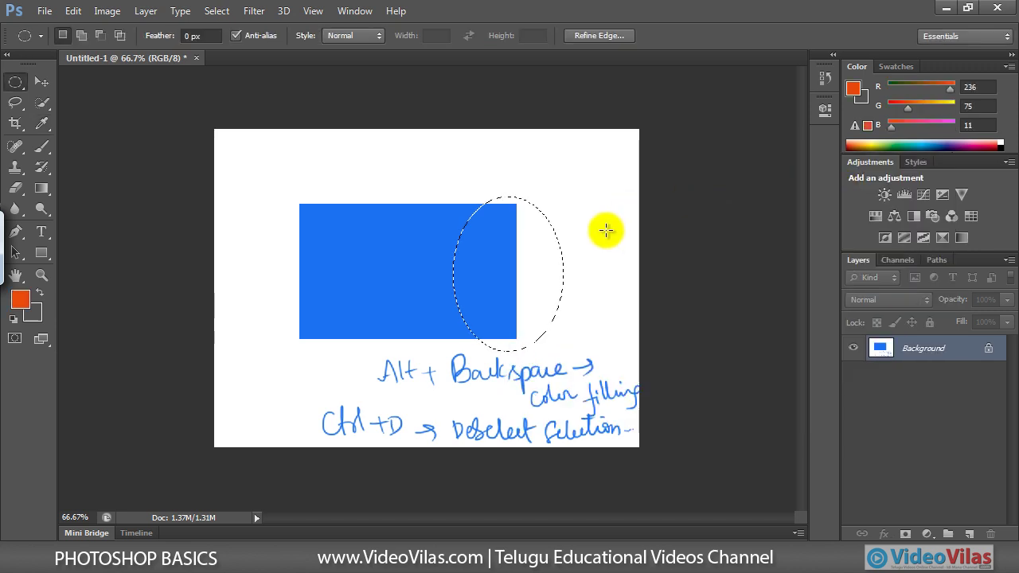
key("alt+BackSpace")
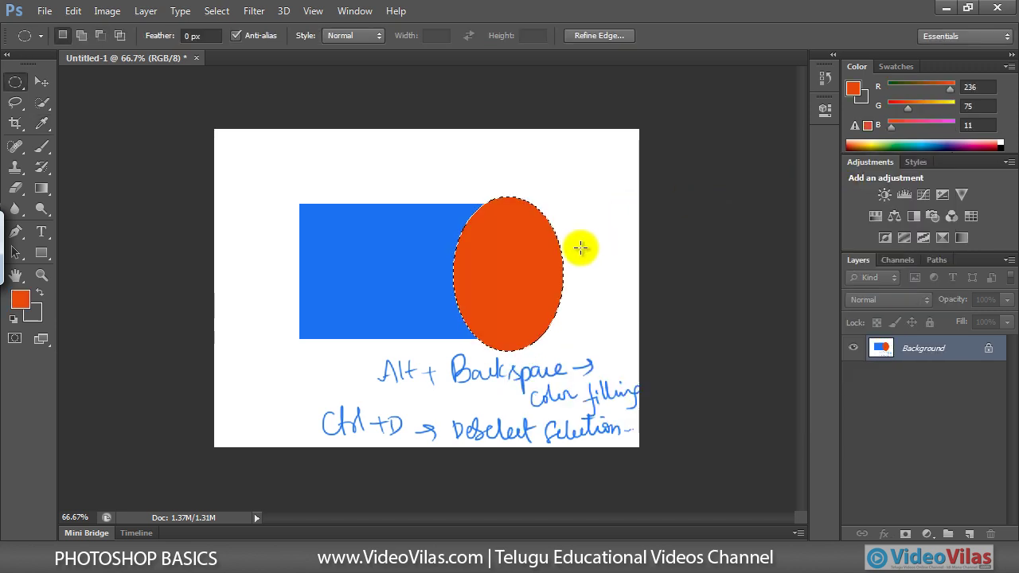
Outline a circle over the rectangle's top-left corner and set the foreground to magenta ef04f8.
mouse_move(277, 191)
left_mouse_down()
mouse_move(341, 237)
mouse_move(341, 263)
mouse_move(339, 254)
mouse_move(363, 270)
left_mouse_up()
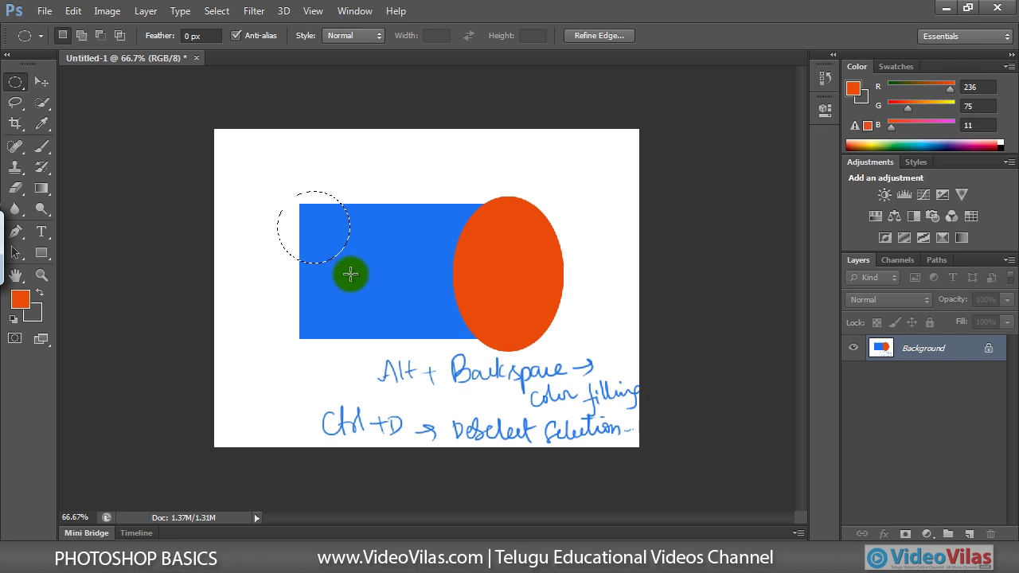
left_click(21, 299)
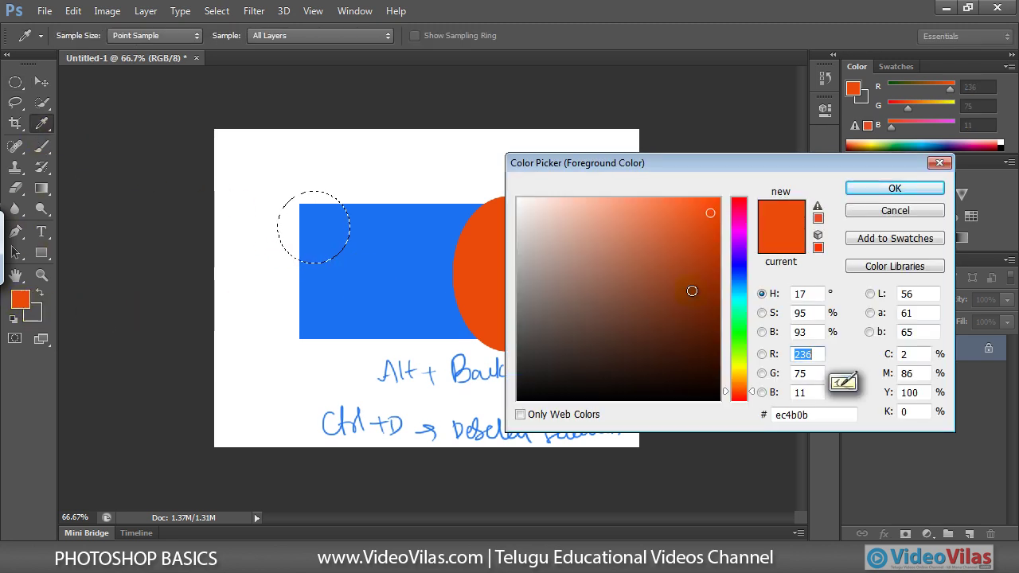
mouse_move(738, 389)
left_mouse_down()
mouse_move(748, 317)
mouse_move(750, 328)
left_mouse_up()
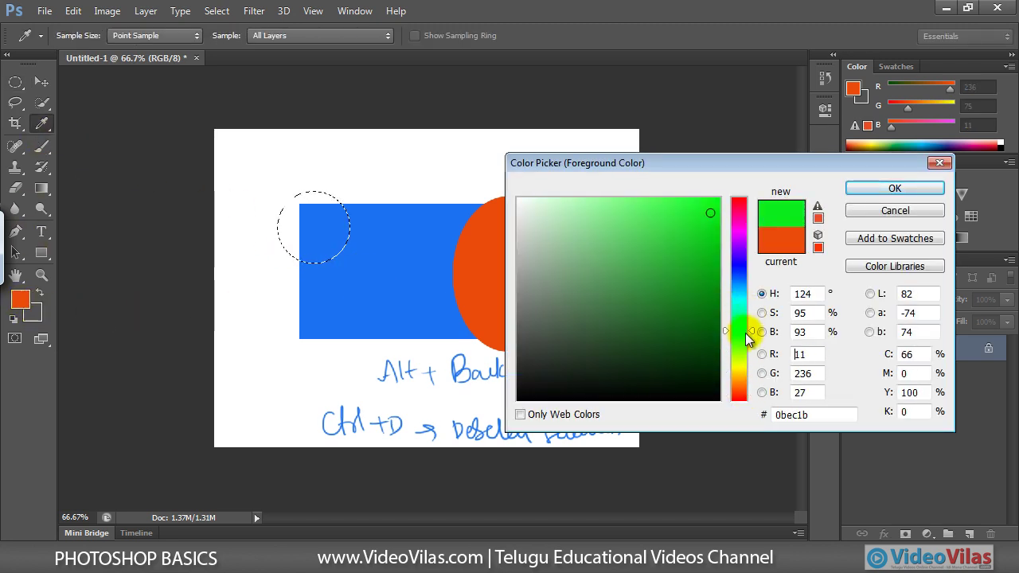
left_click(739, 233)
left_click(714, 208)
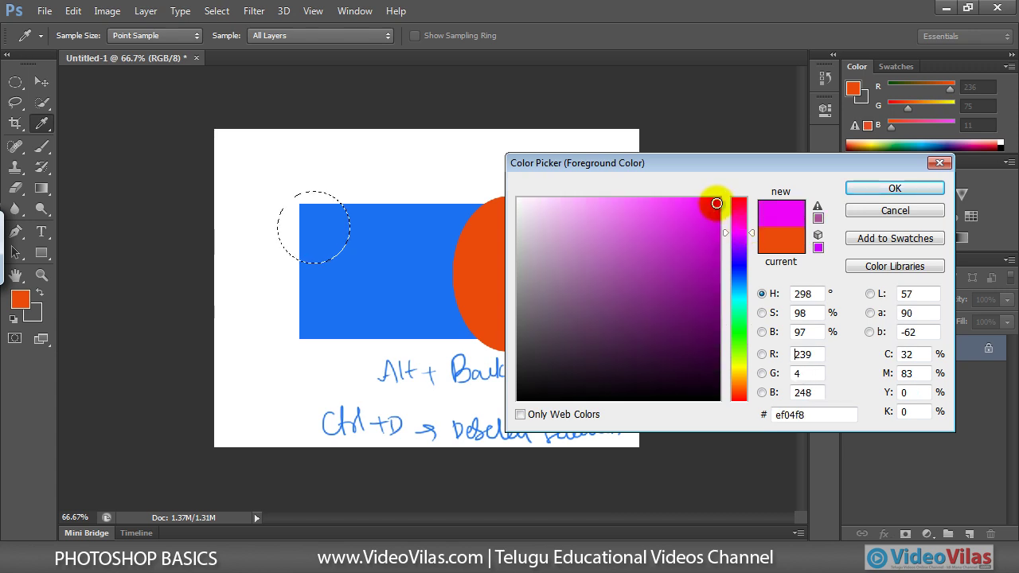
left_click(860, 189)
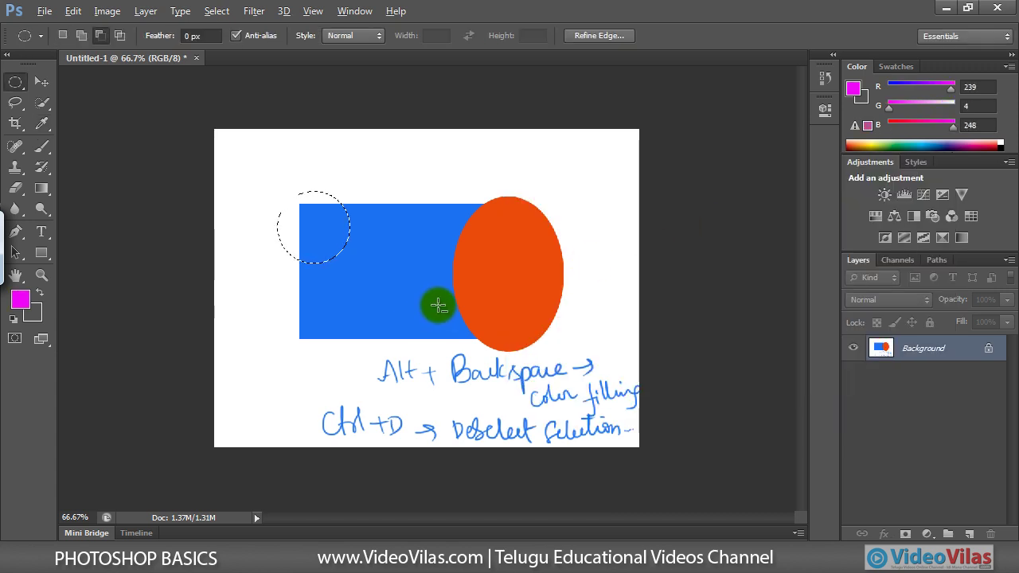
Fill the circle with magenta and clear the selection.
key("alt+BackSpace")
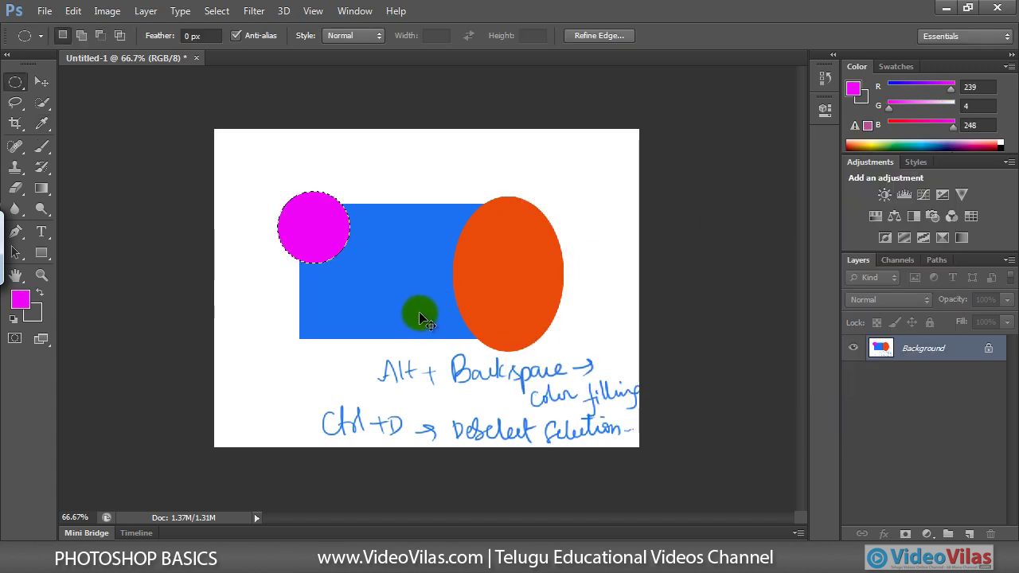
left_click(422, 318)
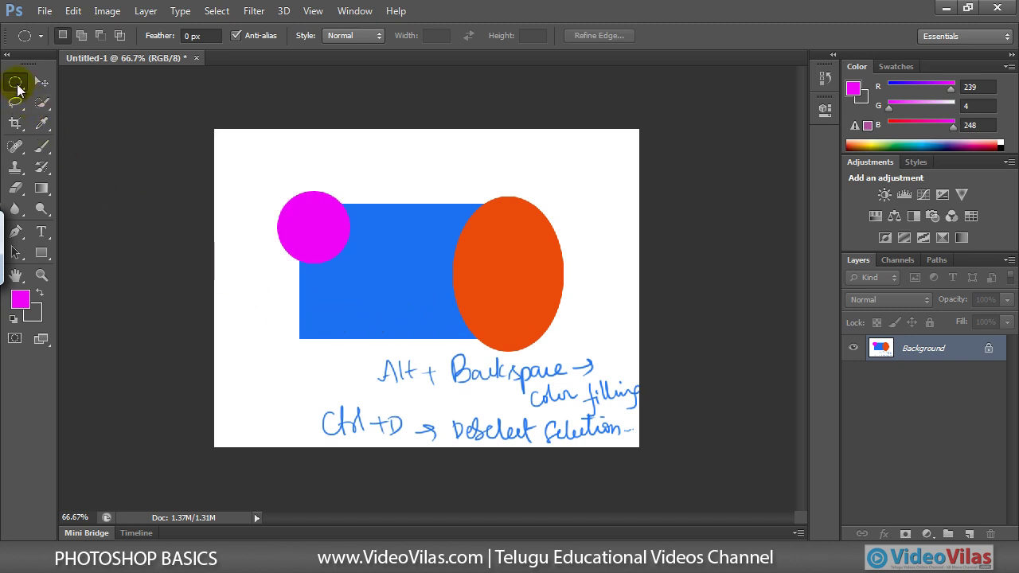
right_click(16, 86)
left_click(41, 82)
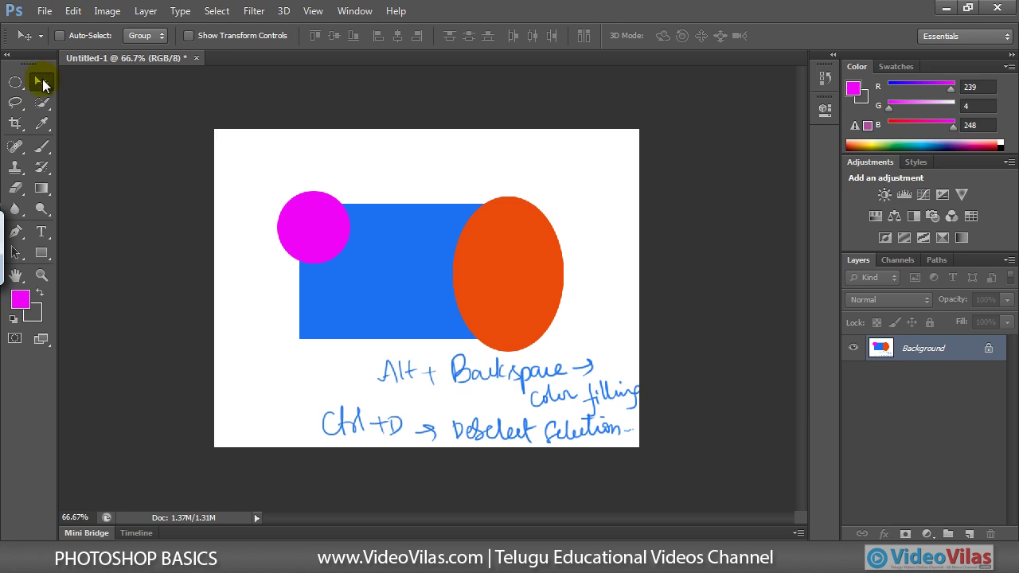
left_click_drag(381, 260, 400, 216)
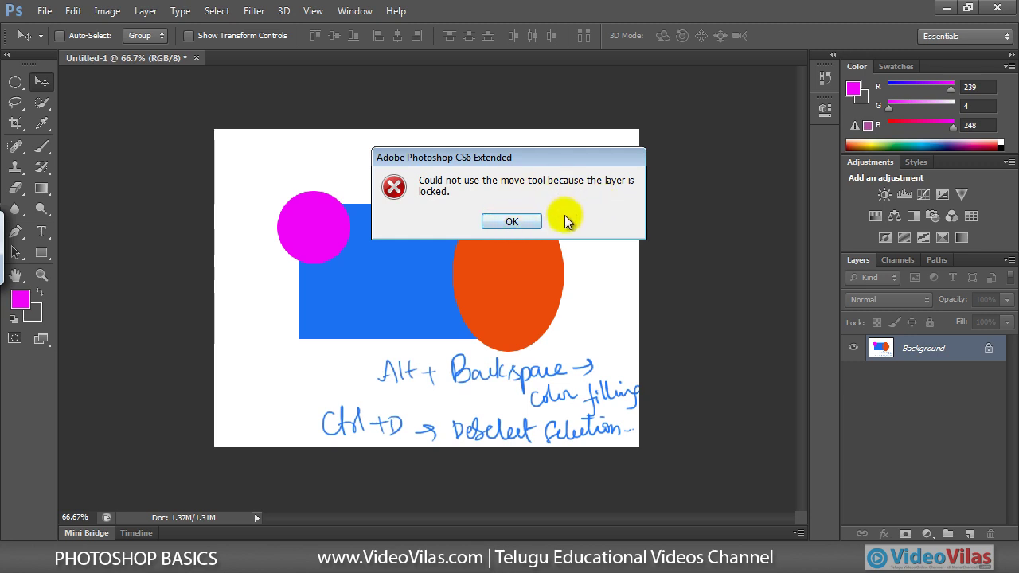
left_click(510, 222)
left_click_drag(443, 239, 462, 234)
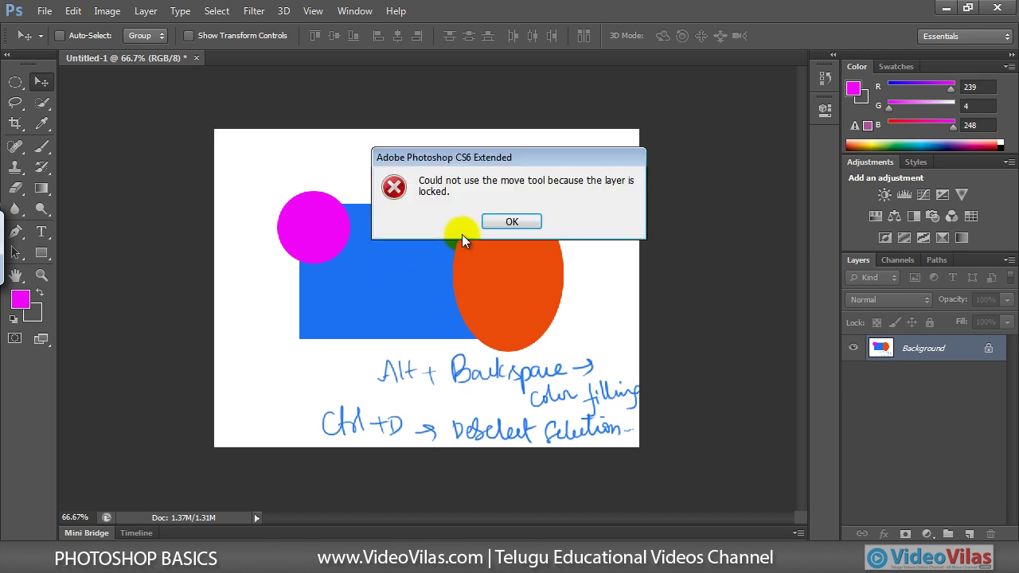
left_click(510, 222)
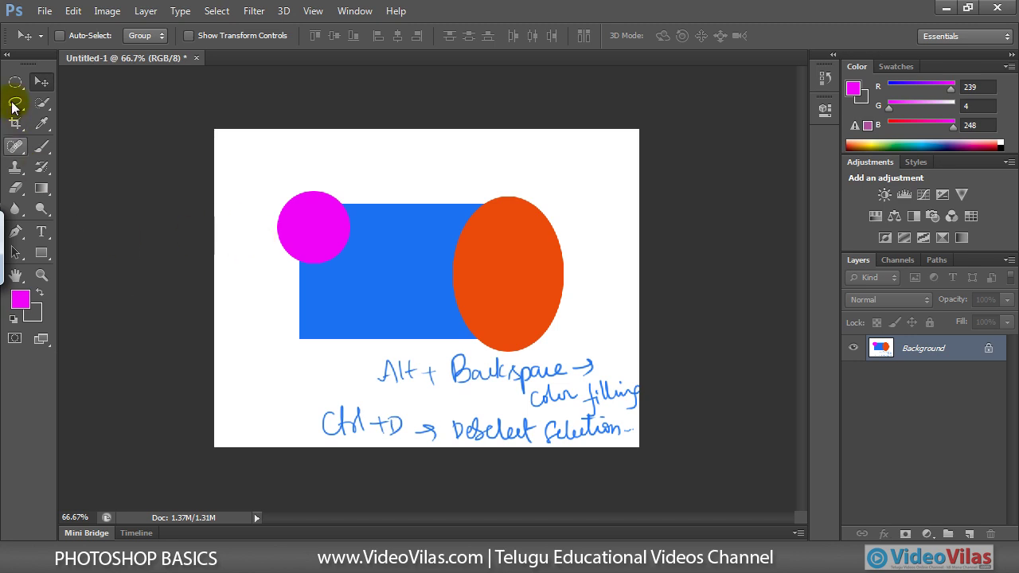
left_click(14, 82)
Discard a trial ellipse, then draw a rectangular selection enclosing the shapes and notes.
left_click_drag(256, 187, 649, 448)
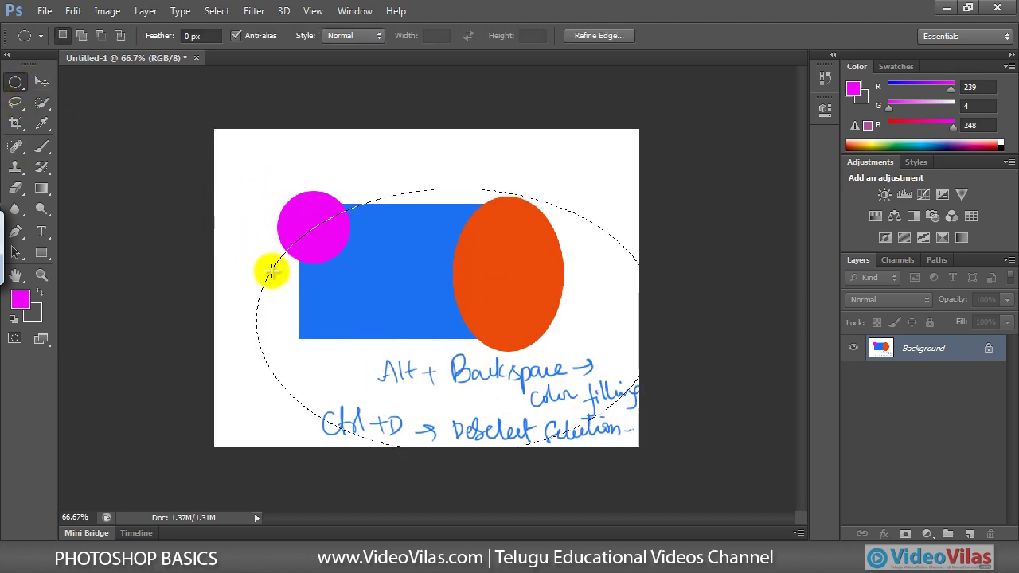
left_click(244, 256)
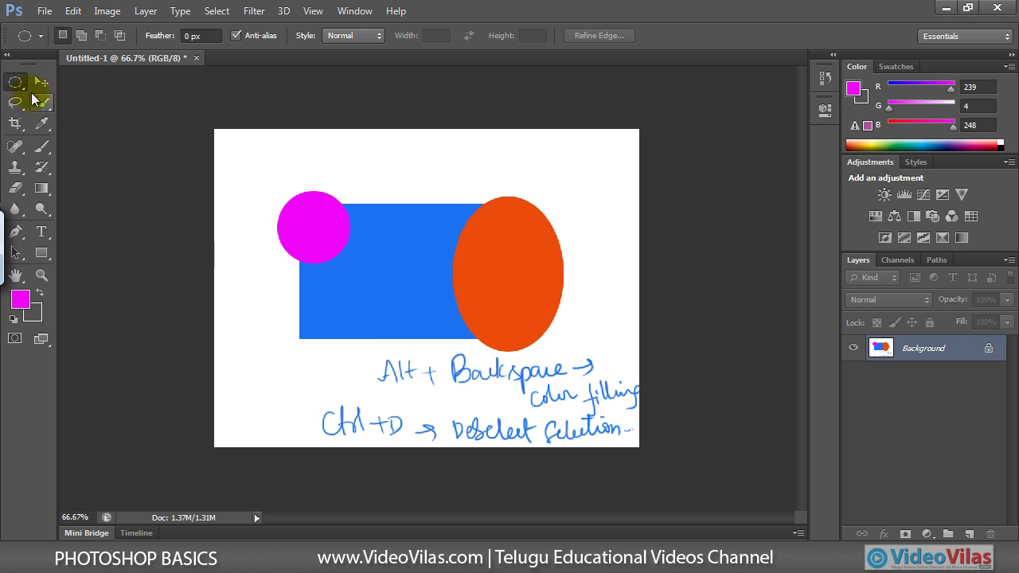
right_click(14, 84)
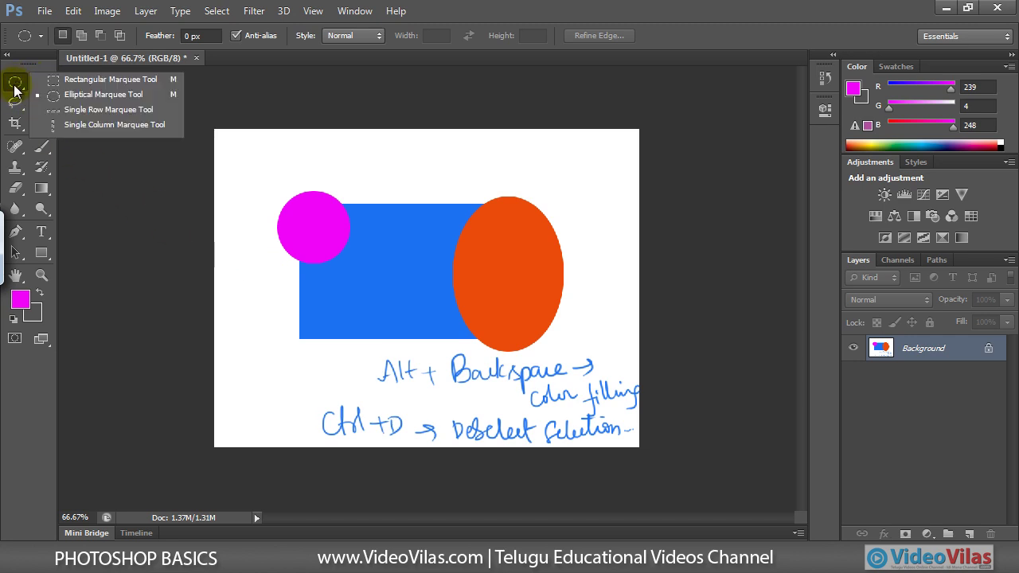
left_click(74, 81)
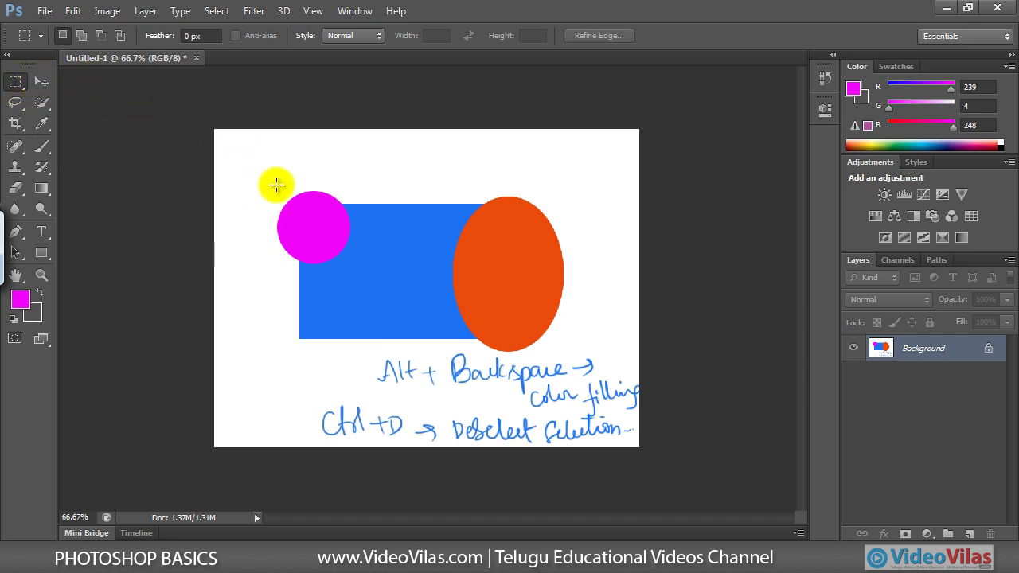
left_click_drag(260, 181, 635, 457)
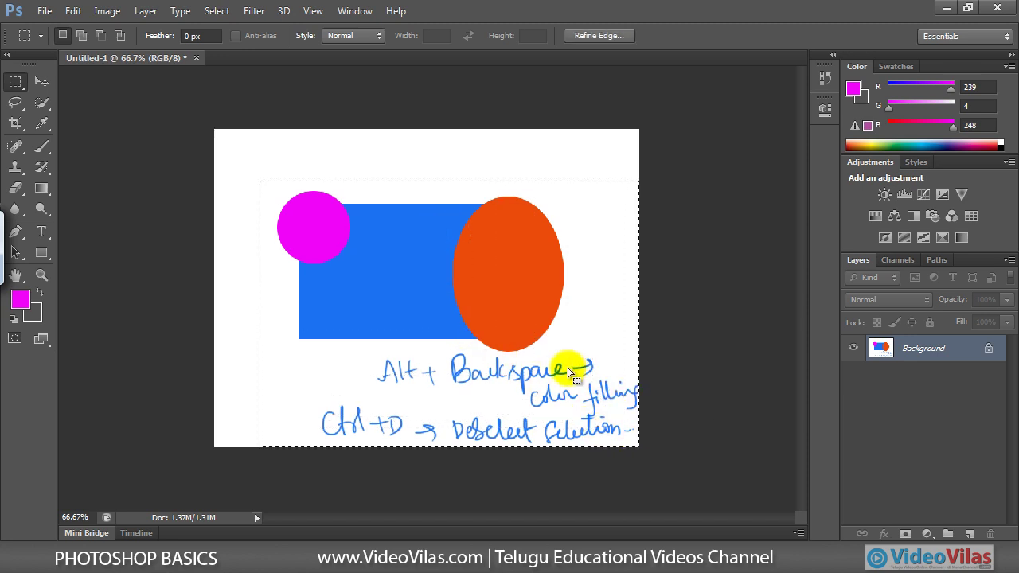
mouse_move(511, 321)
left_mouse_down()
mouse_move(483, 285)
mouse_move(532, 344)
mouse_move(510, 338)
left_mouse_up()
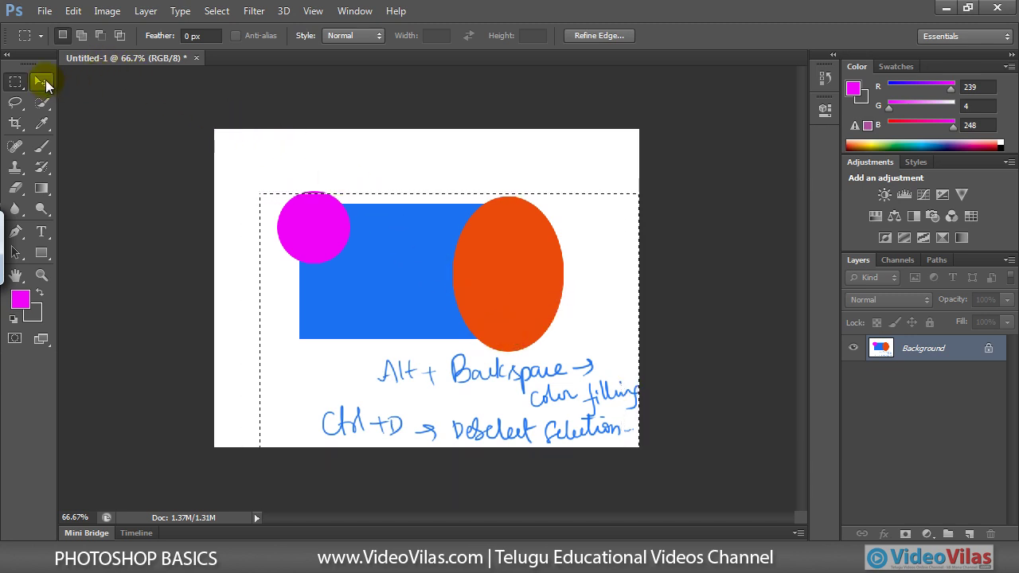
left_click(43, 82)
Drag the selected shapes and notes up and left, then nudge them with arrow keys.
left_click_drag(351, 249, 332, 218)
left_click_drag(377, 262, 388, 291)
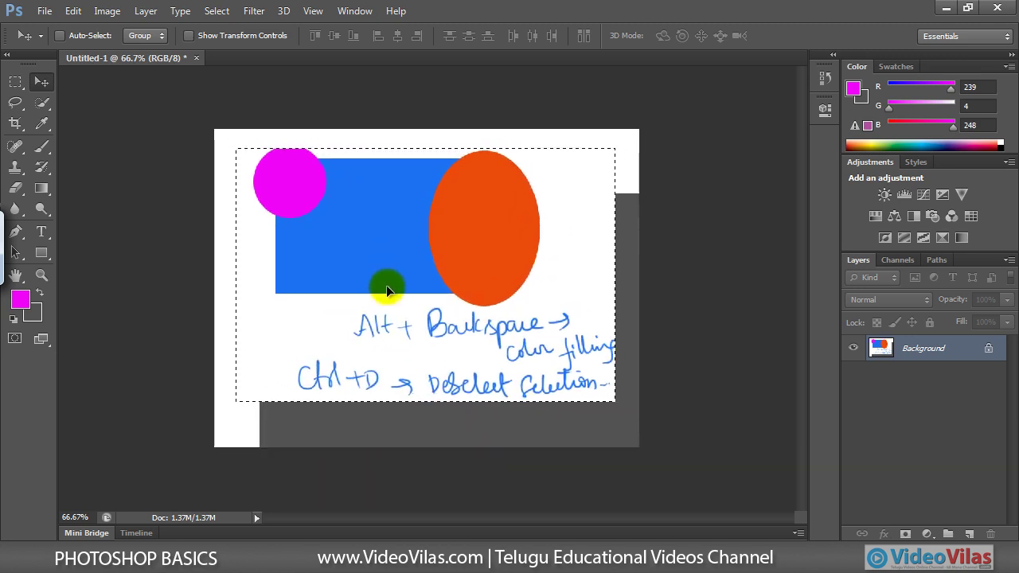
key("Right")
key("Up")
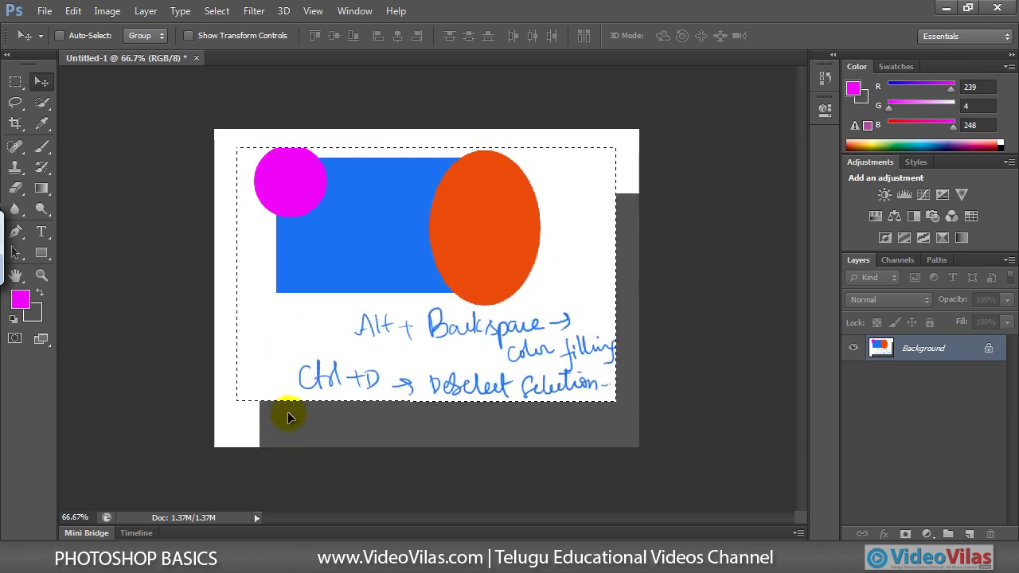
key("Up")
key("Right")
Select the block around the pink circle and move it to the canvas bottom-left, nudging it into place.
left_click(16, 83)
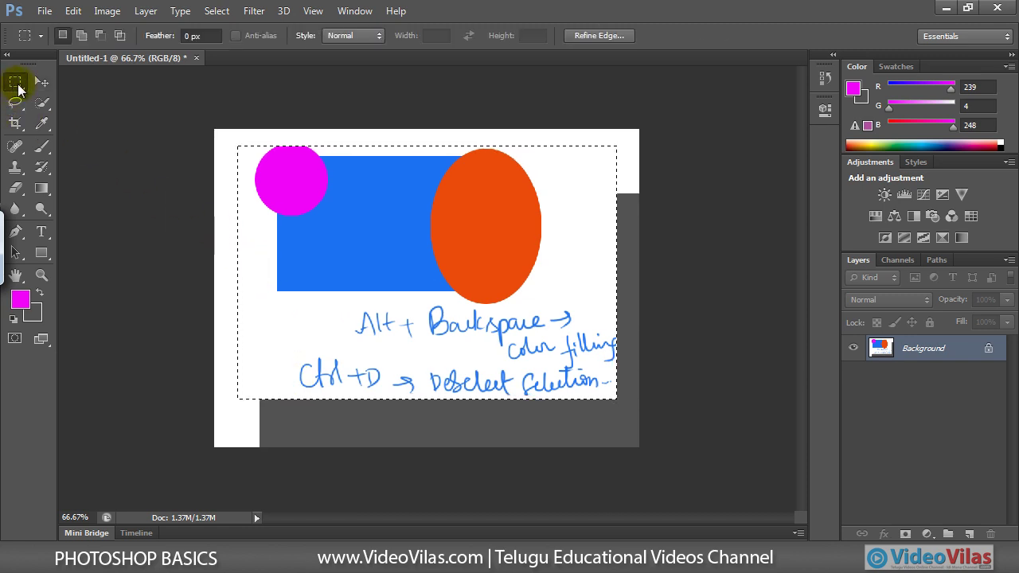
key("ctrl+d")
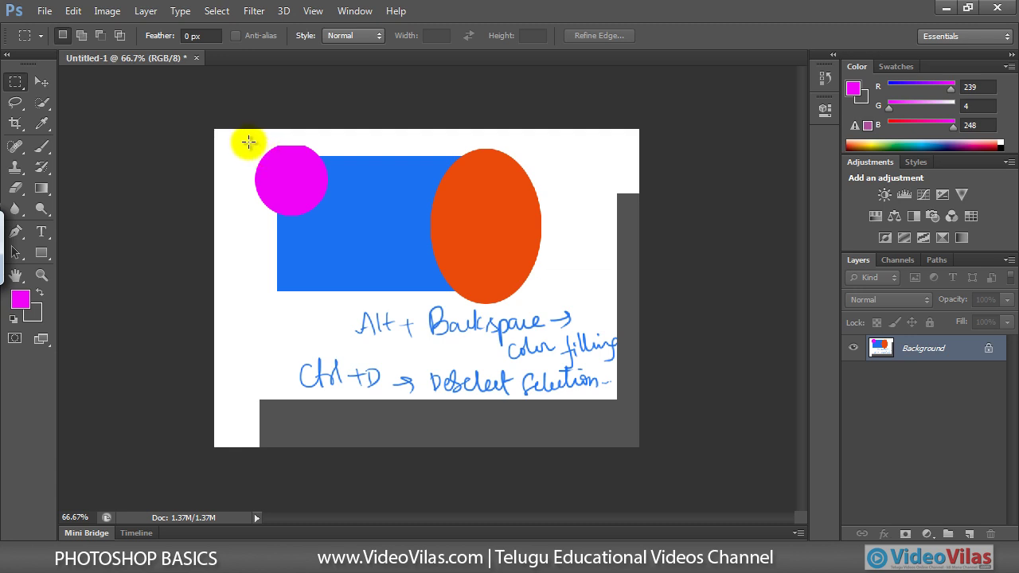
left_click_drag(248, 141, 339, 222)
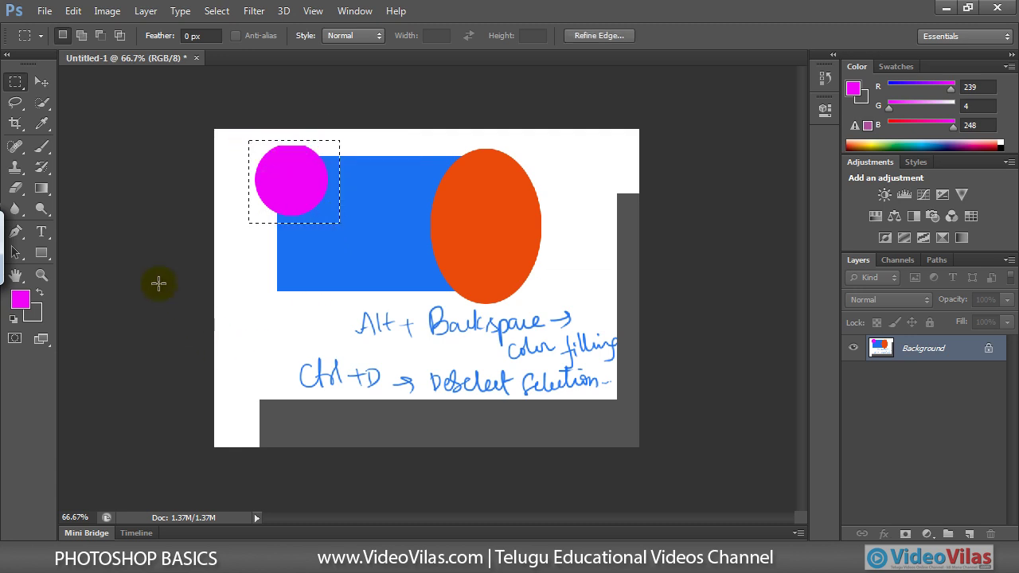
left_click(41, 83)
left_click_drag(289, 173, 301, 440)
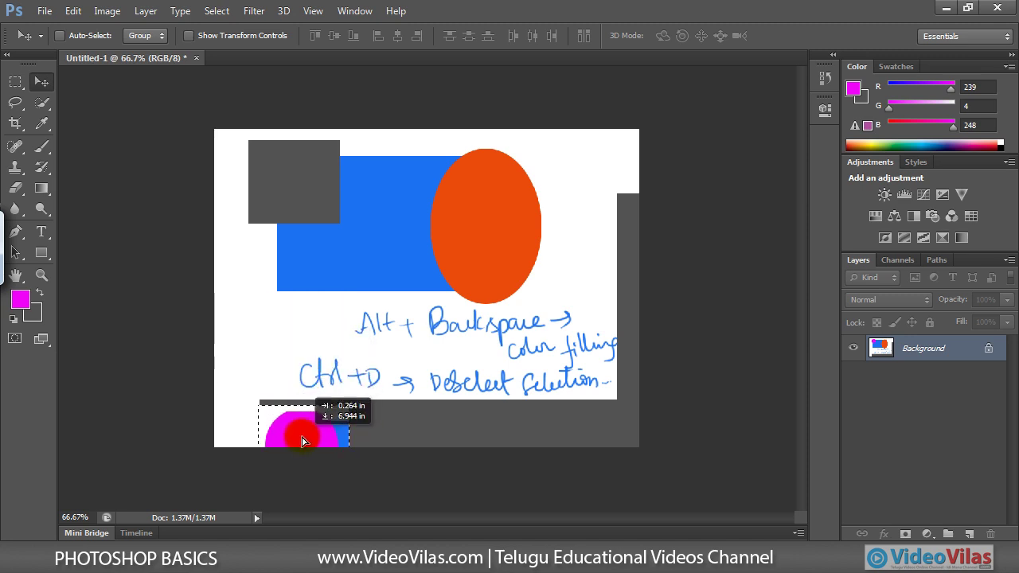
left_click_drag(301, 440, 301, 434)
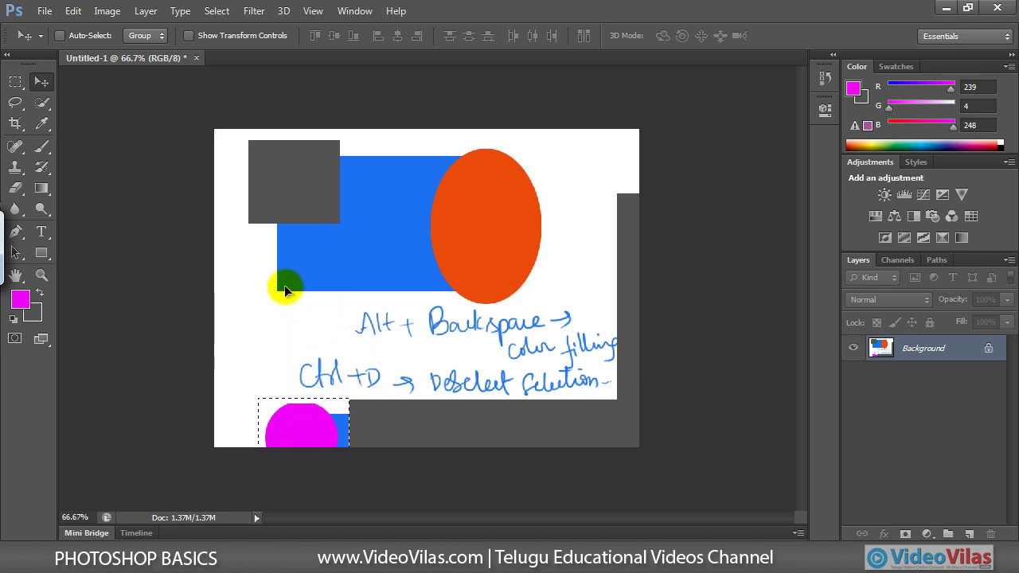
key("shift+Down")
key("Right")
key("Right")
key("Right")
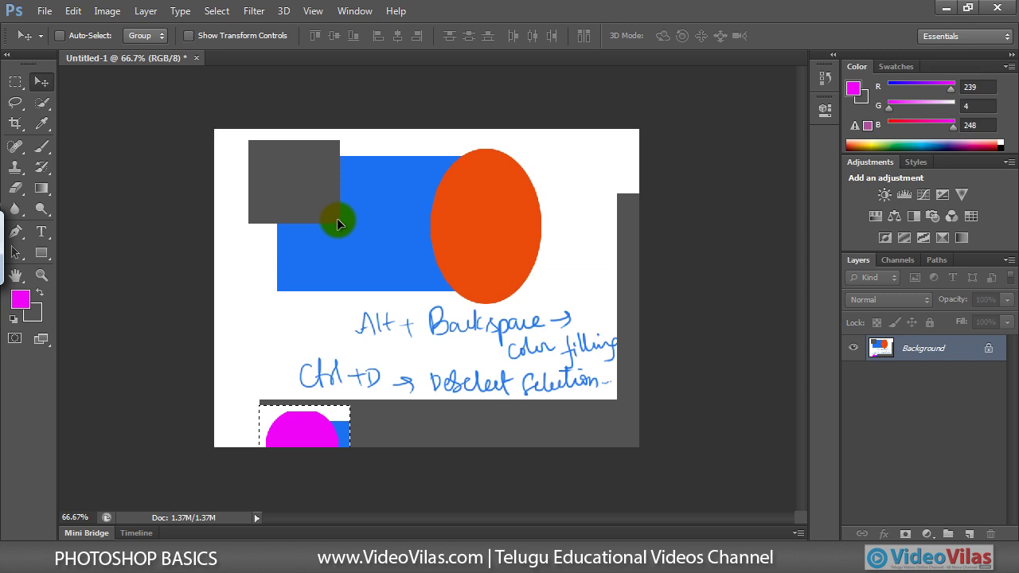
left_click(397, 250)
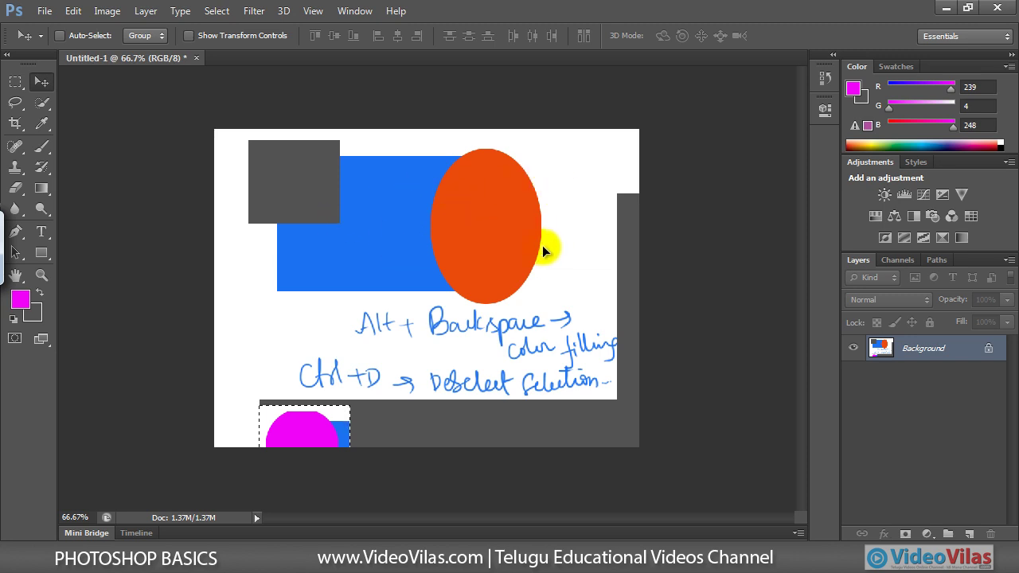
left_click(392, 262)
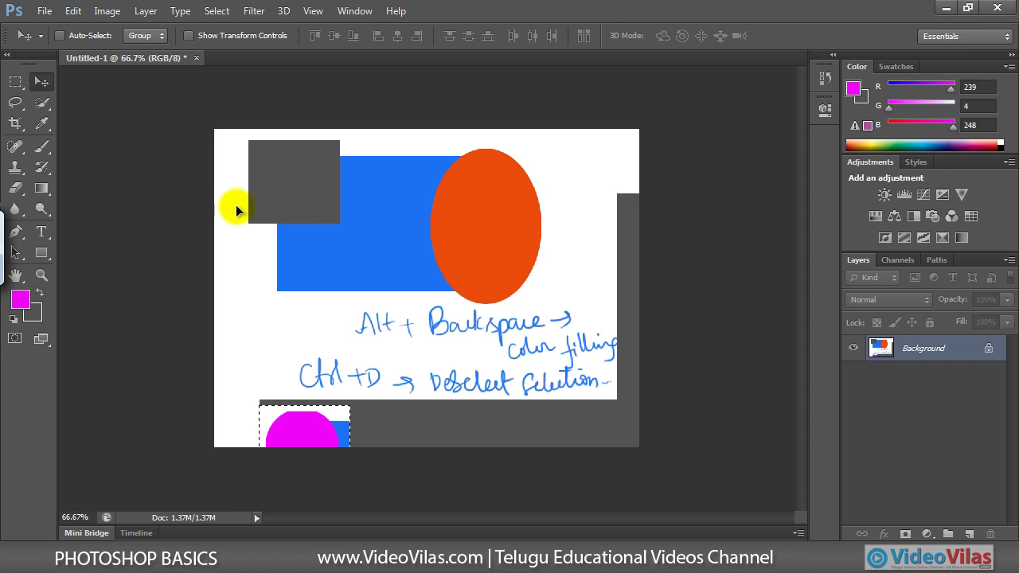
left_click_drag(18, 88, 90, 86)
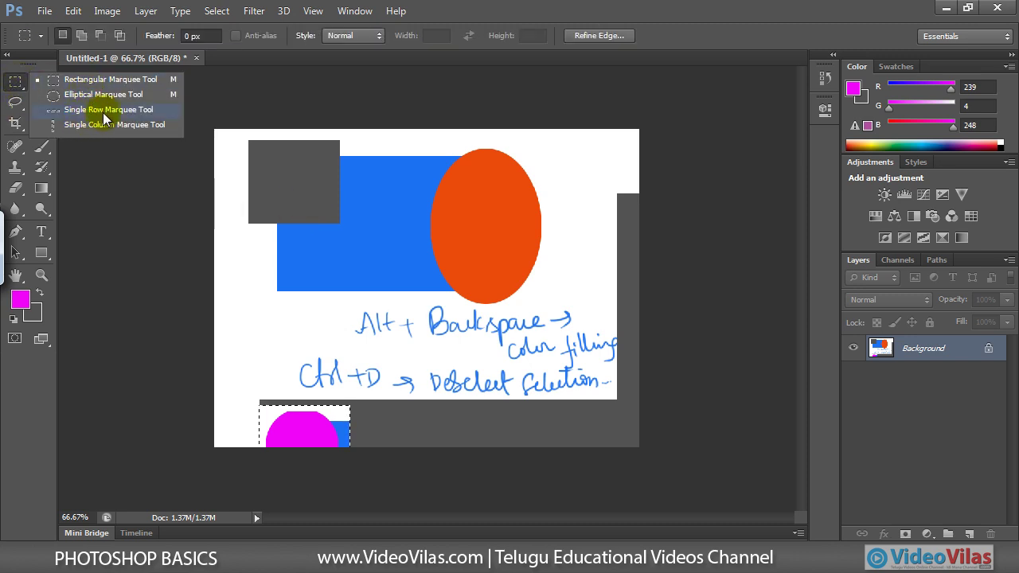
Deselect, then draw a Lasso outline around the grey square at the top-left.
left_click(102, 169)
key("ctrl+d")
left_click(42, 85)
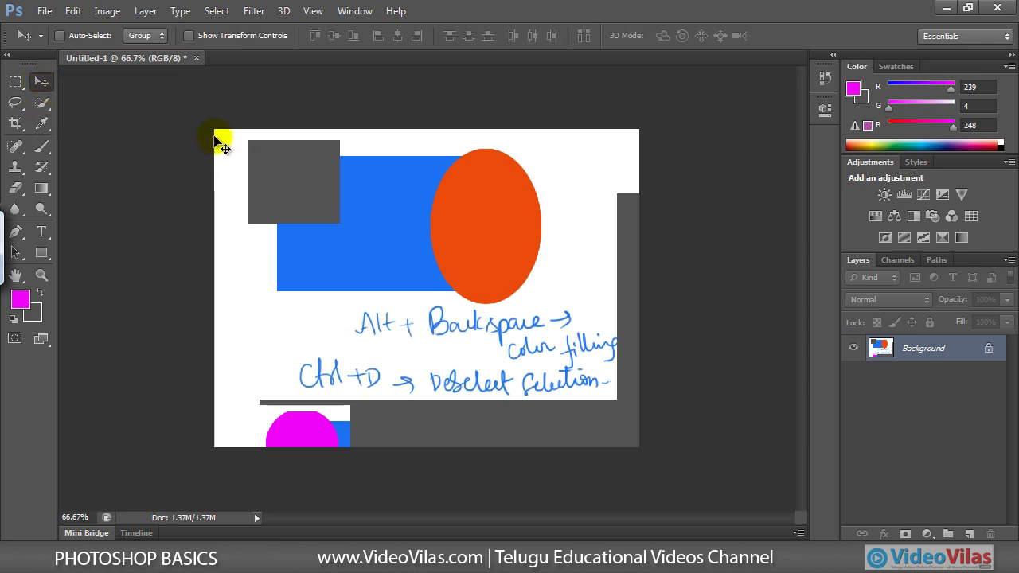
left_click(15, 104)
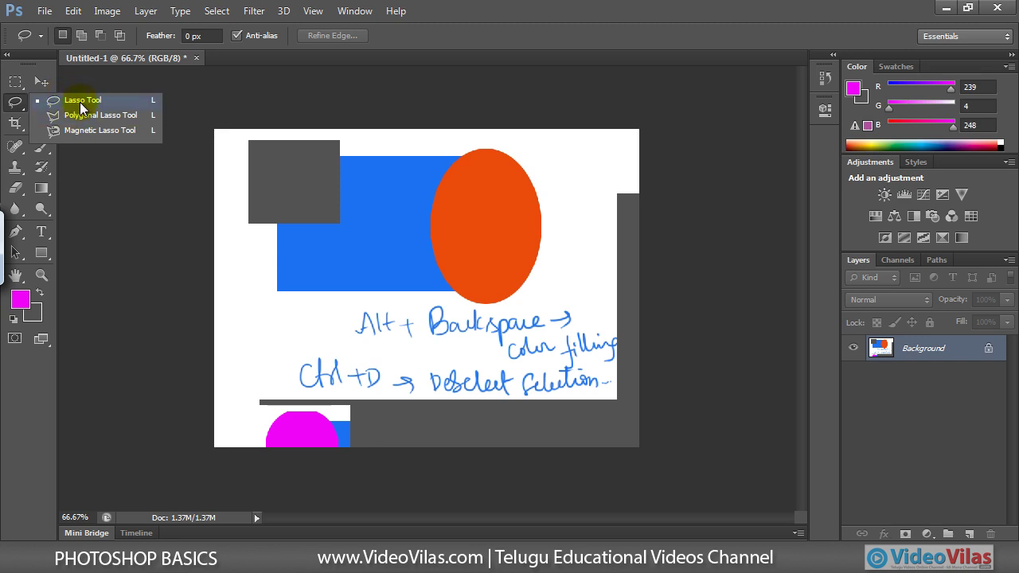
left_click(84, 101)
mouse_move(249, 134)
left_mouse_down()
mouse_move(352, 273)
mouse_move(398, 165)
mouse_move(346, 140)
left_mouse_up()
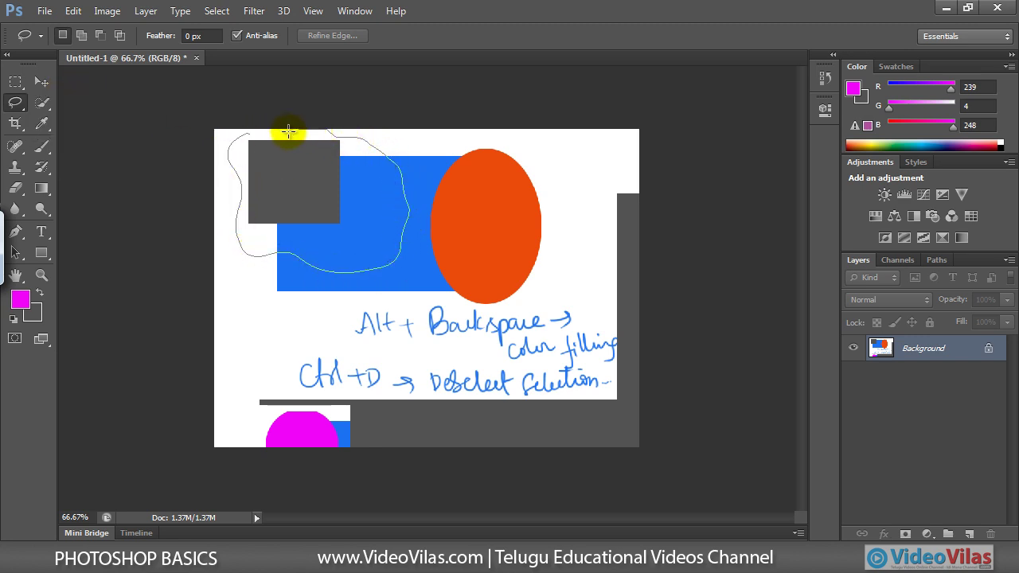
left_click_drag(249, 133, 248, 135)
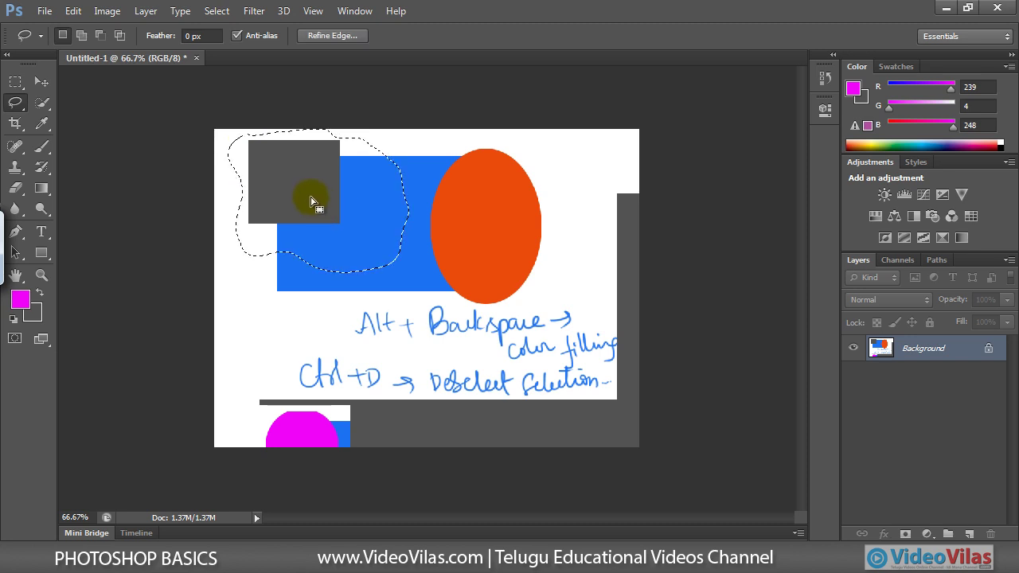
left_click_drag(312, 202, 276, 224)
Move the grey square down over the handwriting, then drag it back to its place.
left_click(41, 81)
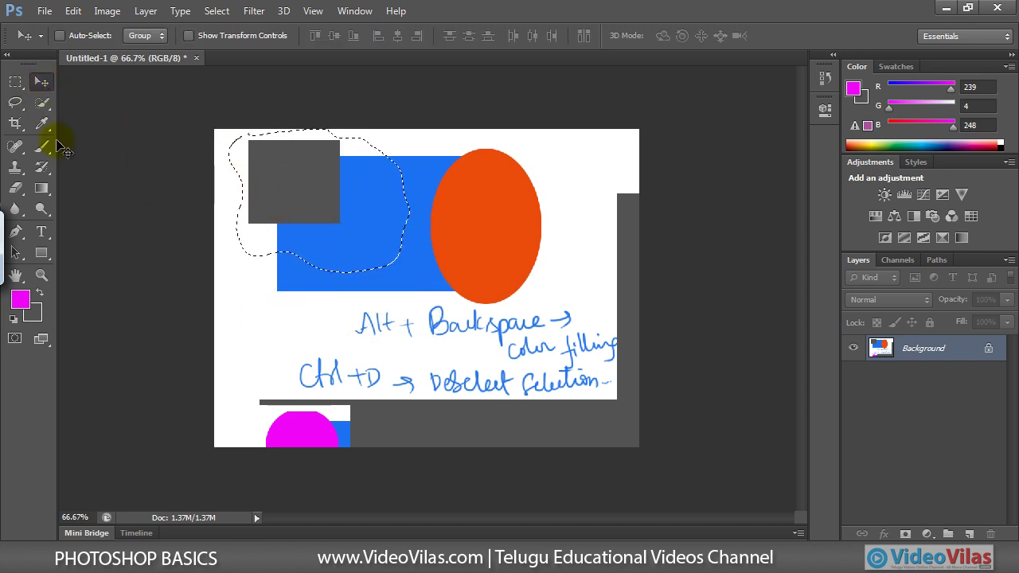
left_click(15, 102)
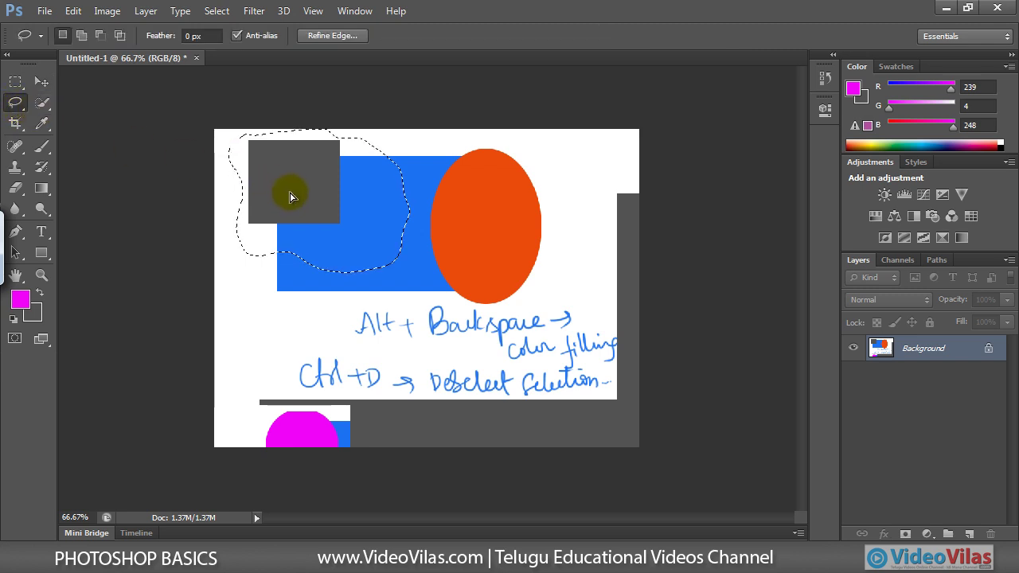
mouse_move(290, 196)
left_mouse_down()
mouse_move(309, 346)
mouse_move(277, 190)
left_mouse_up()
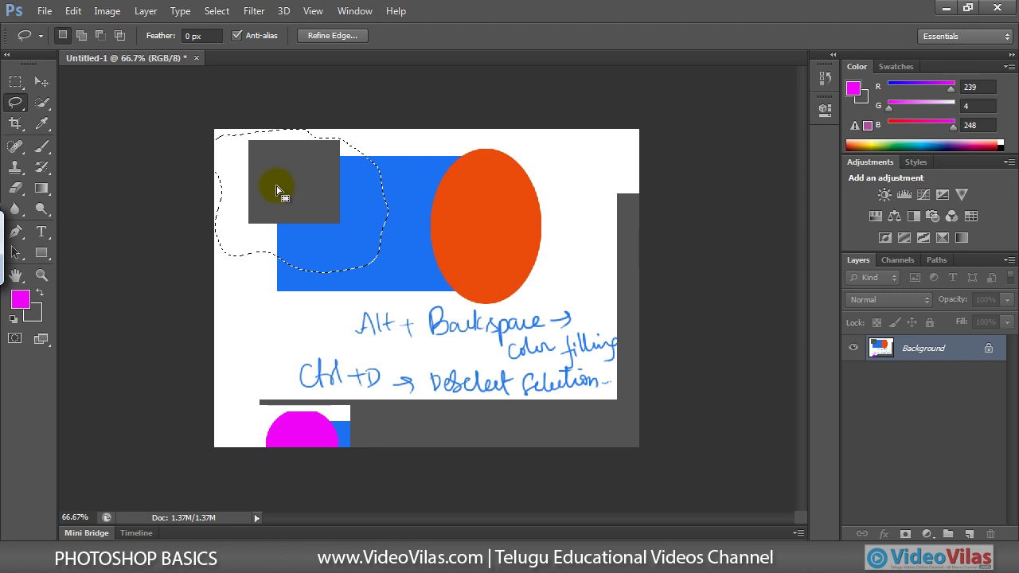
left_click(42, 83)
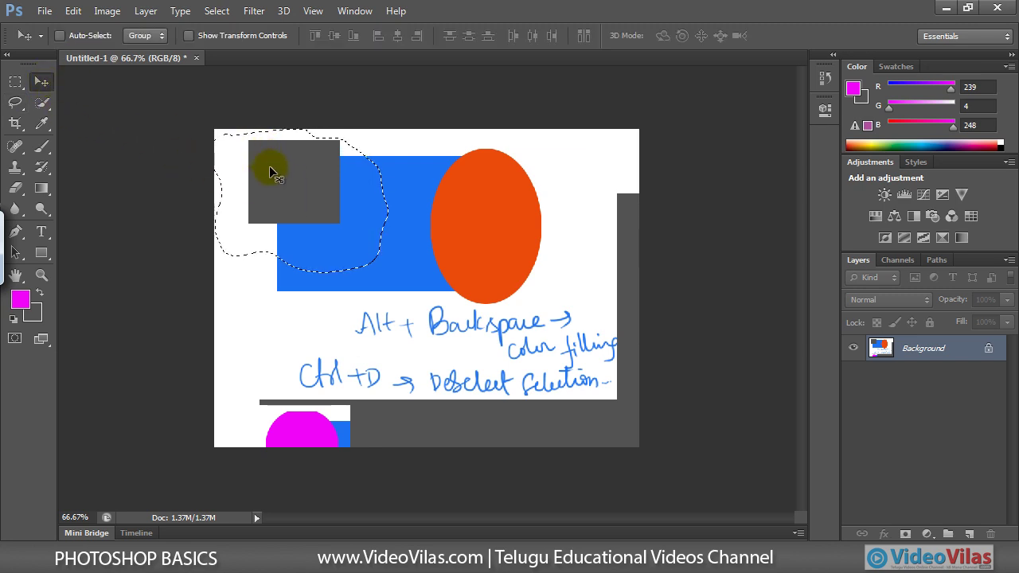
mouse_move(270, 172)
left_mouse_down()
mouse_move(291, 204)
mouse_move(313, 323)
mouse_move(359, 341)
mouse_move(341, 344)
left_mouse_up()
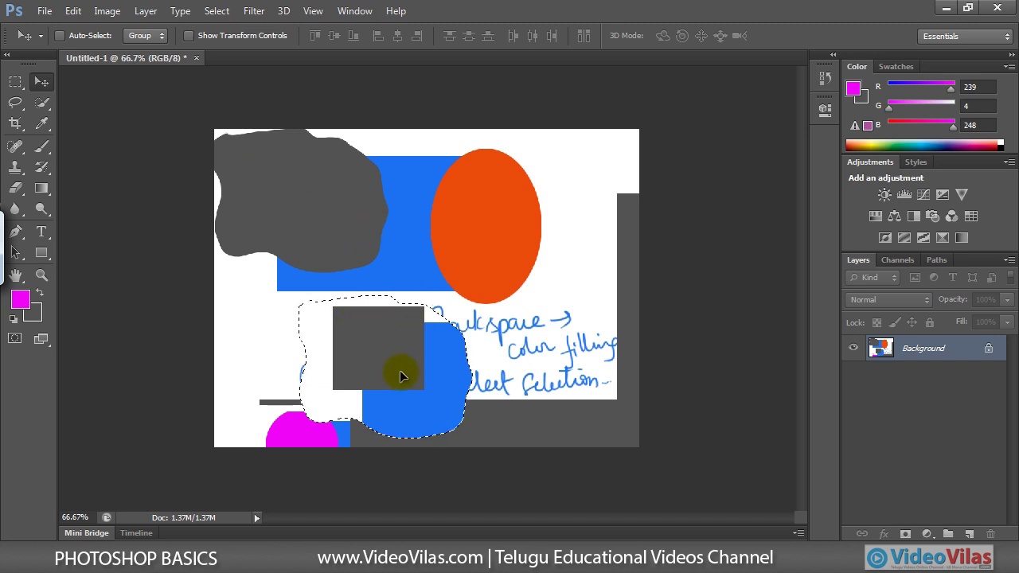
mouse_move(400, 376)
left_mouse_down()
mouse_move(382, 303)
mouse_move(308, 199)
mouse_move(269, 241)
left_mouse_up()
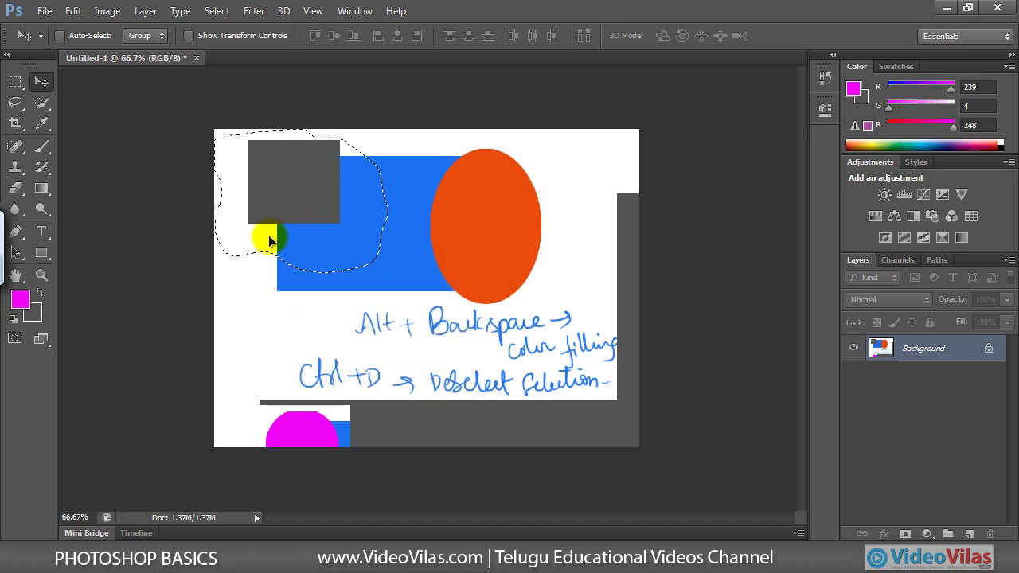
left_click(18, 104)
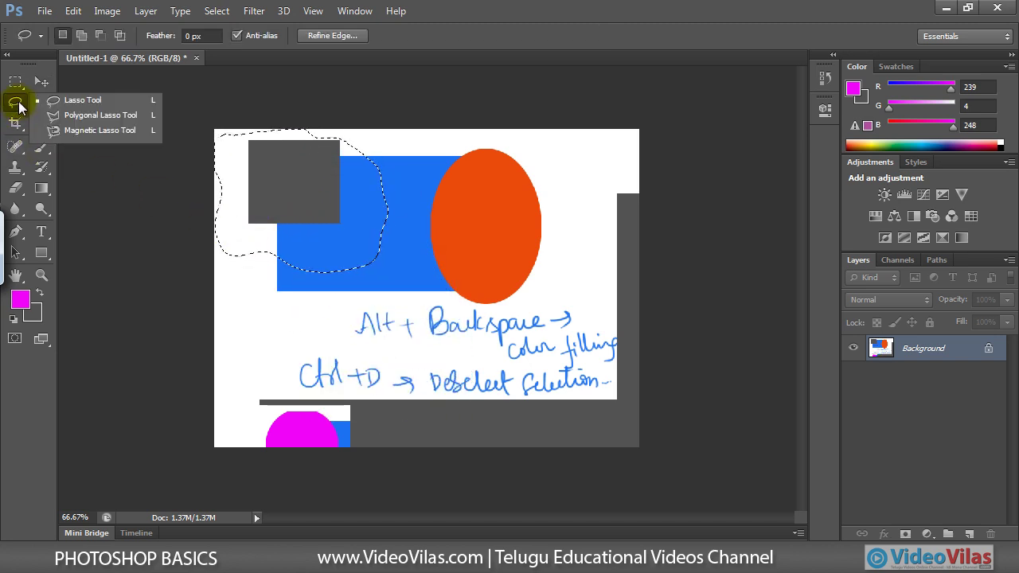
Crop to the shapes, widening the box to include the orange ellipse and extending it below the handwriting.
left_click(104, 119)
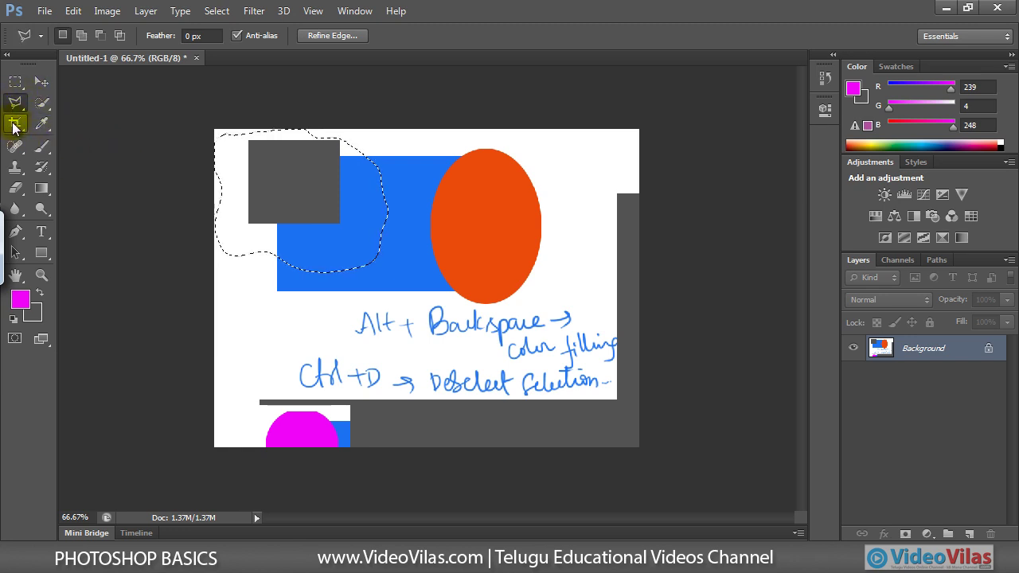
left_click(15, 125)
left_click(75, 127)
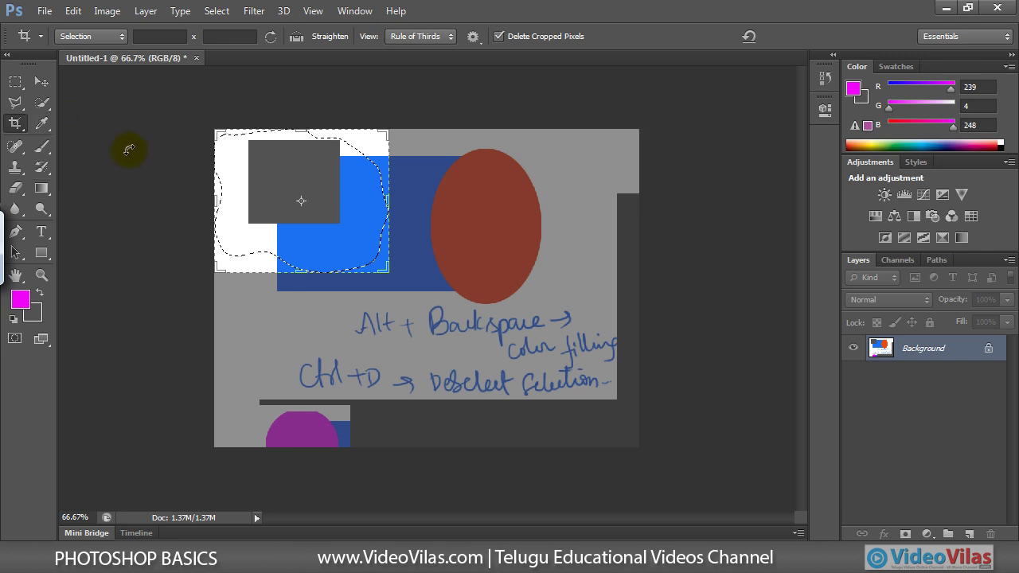
left_click_drag(388, 203, 466, 204)
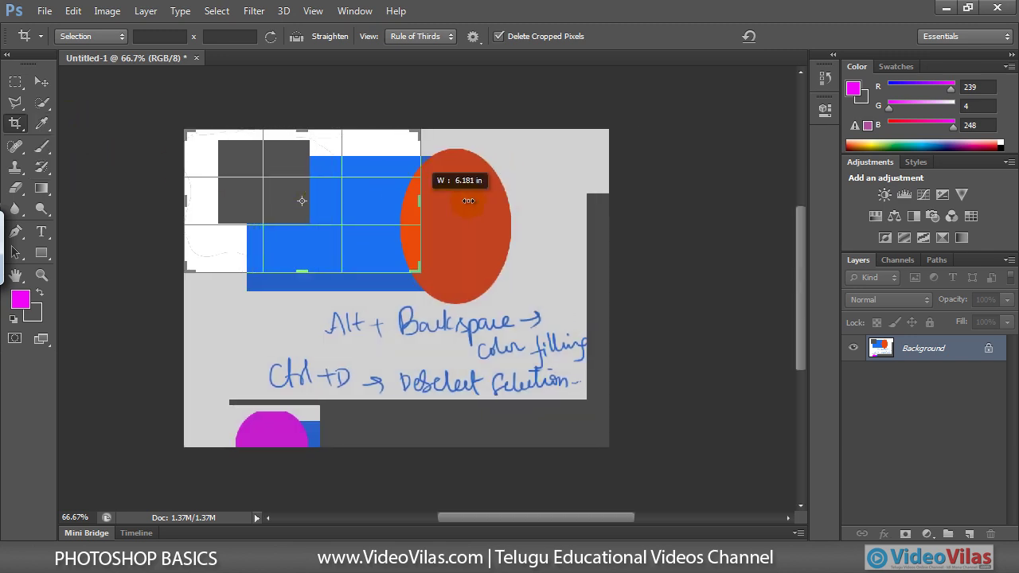
left_click_drag(296, 270, 296, 319)
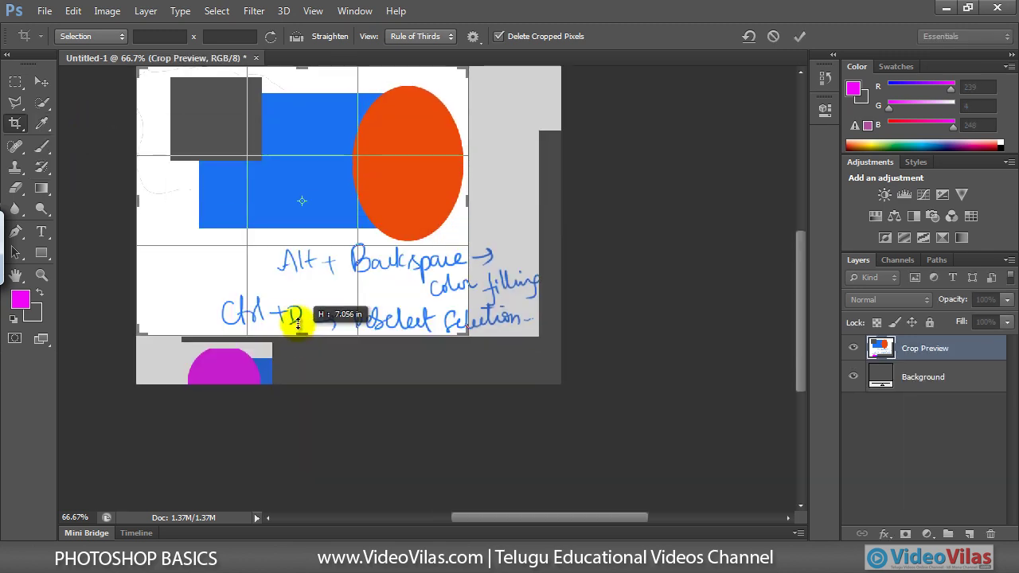
double_click(375, 291)
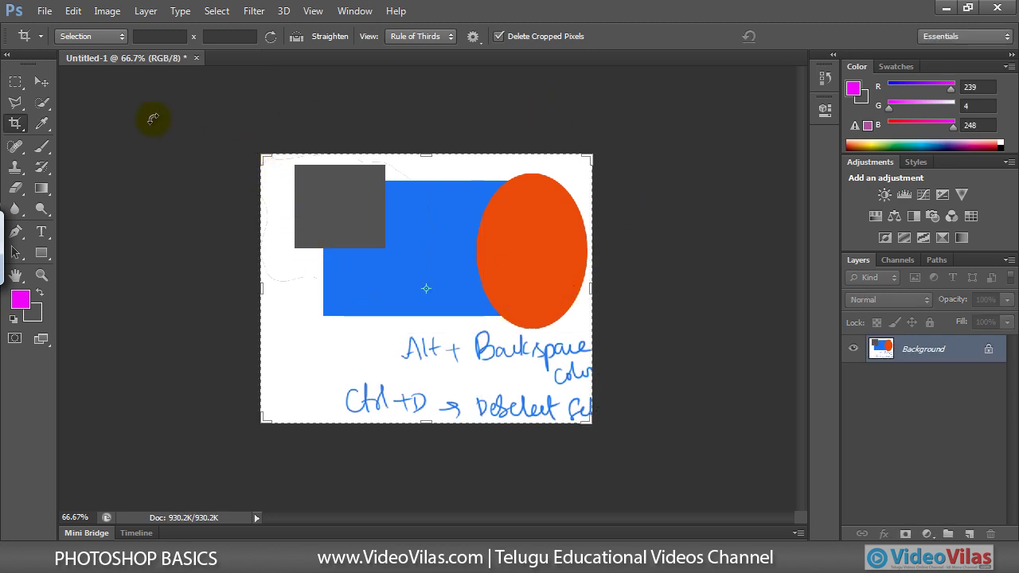
left_click(42, 84)
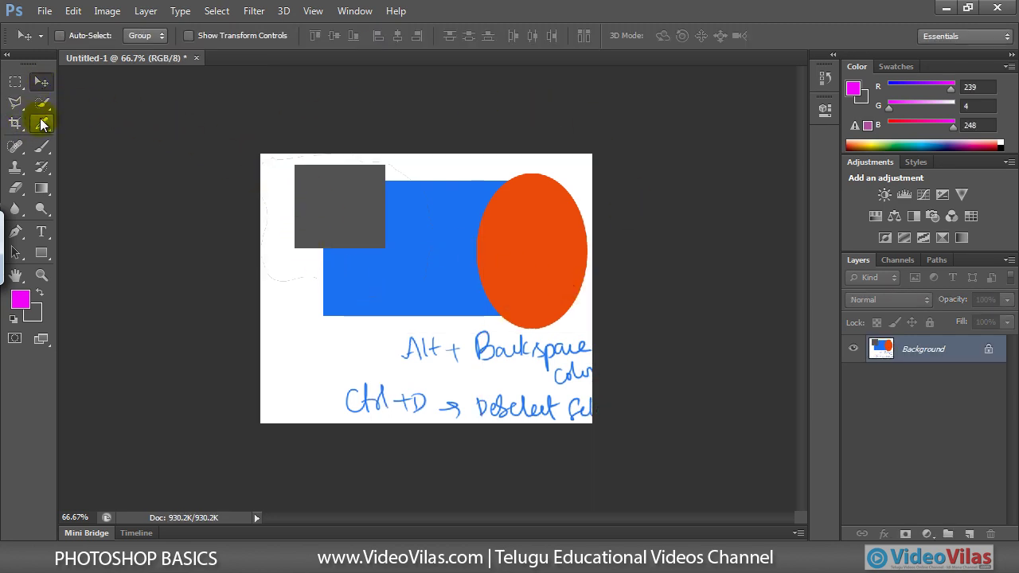
left_click(15, 80)
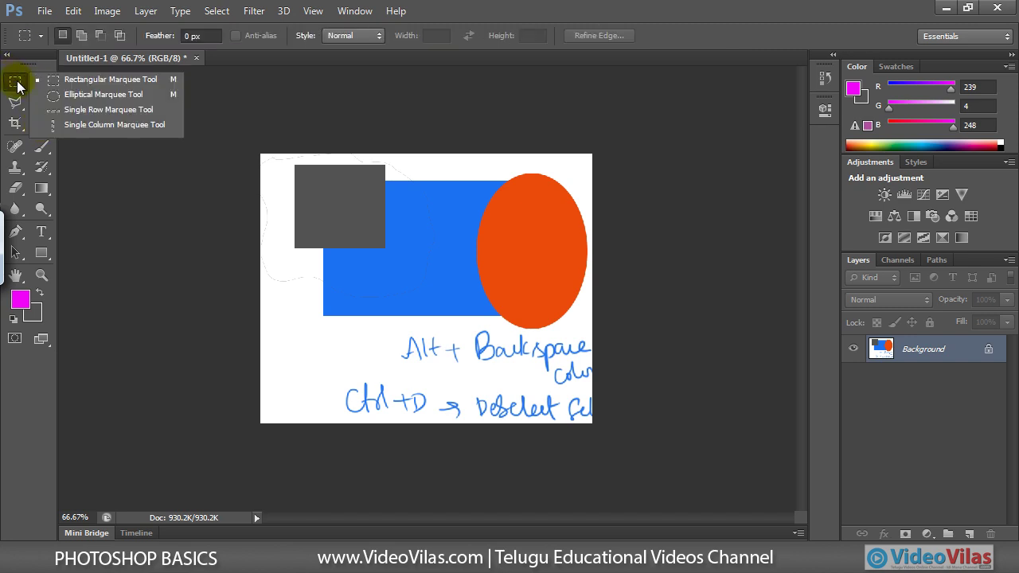
left_click(18, 107)
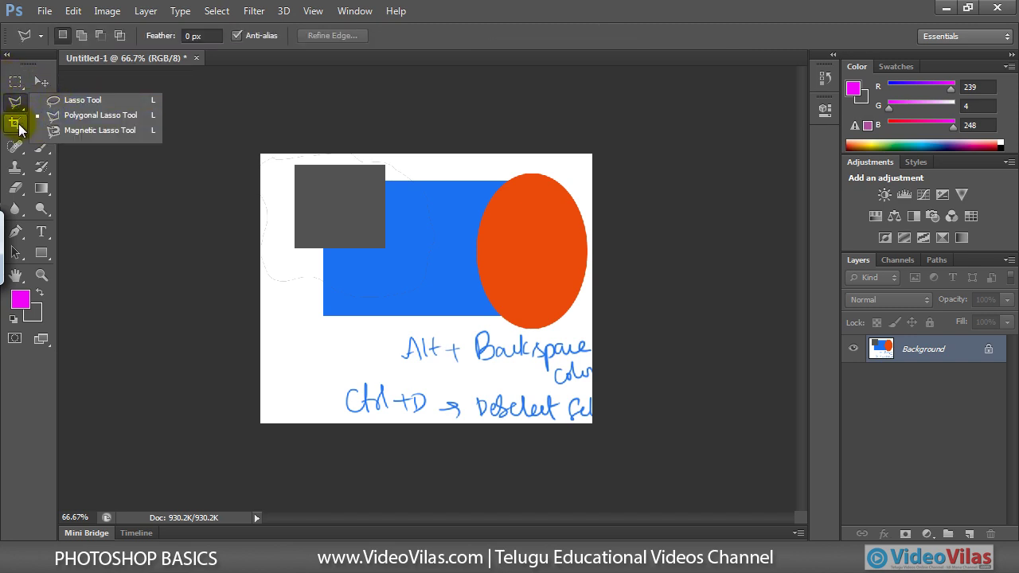
left_click(17, 125)
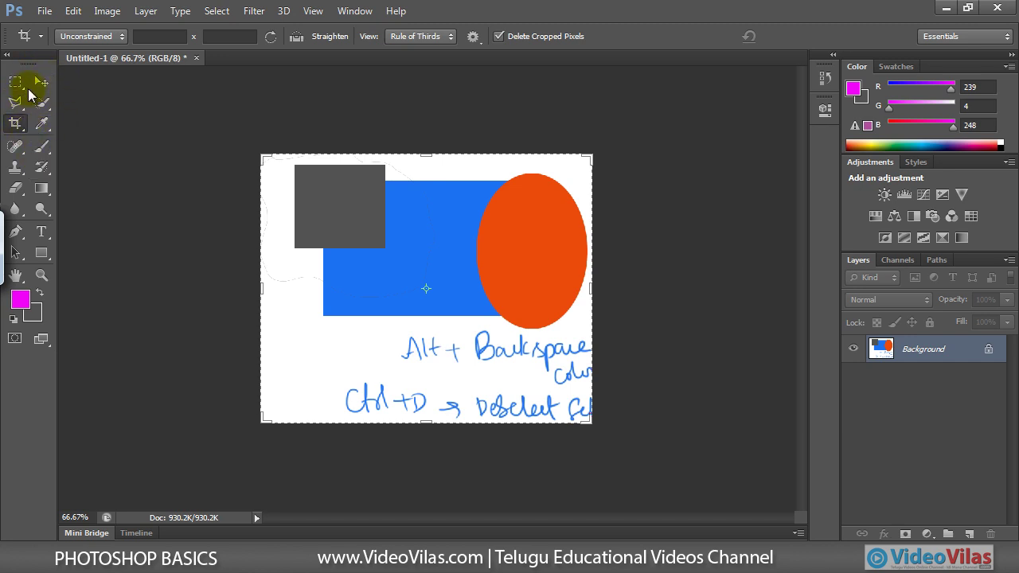
left_click(40, 82)
left_click(15, 125)
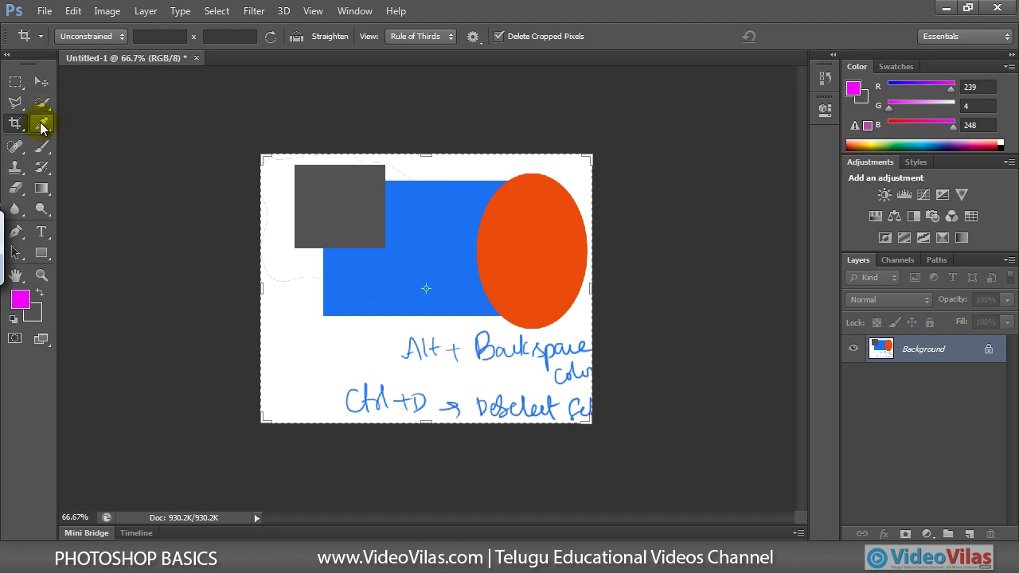
Keep the blue foreground colour unchanged in the Color Picker and select the Brush tool.
left_click(42, 124)
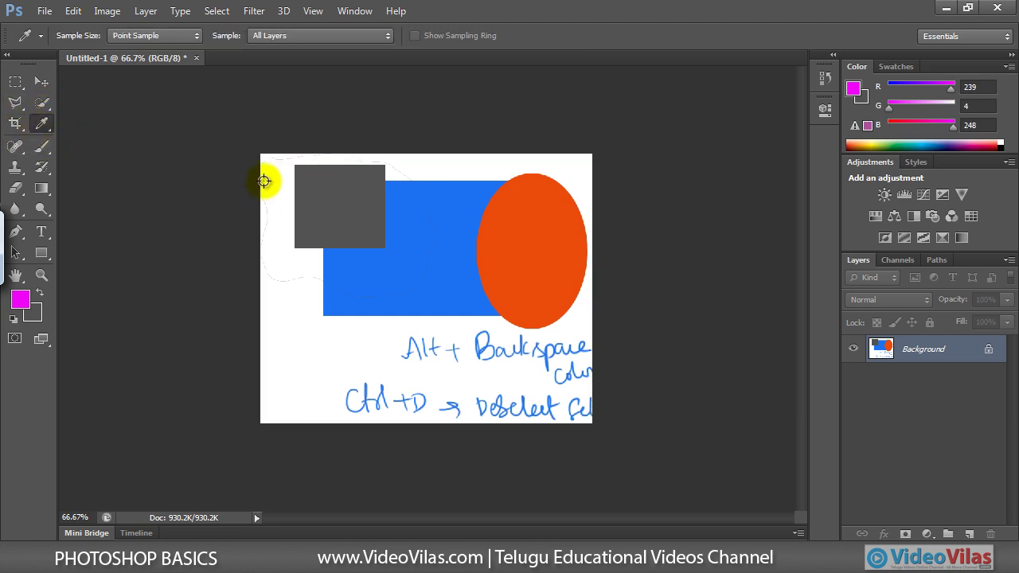
left_click(22, 299)
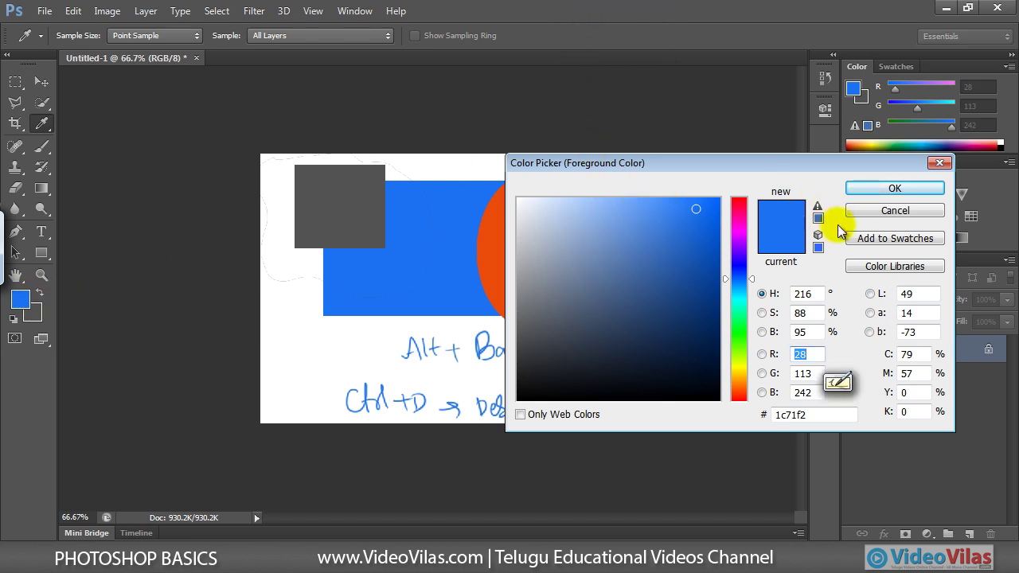
left_click(883, 210)
left_click(45, 149)
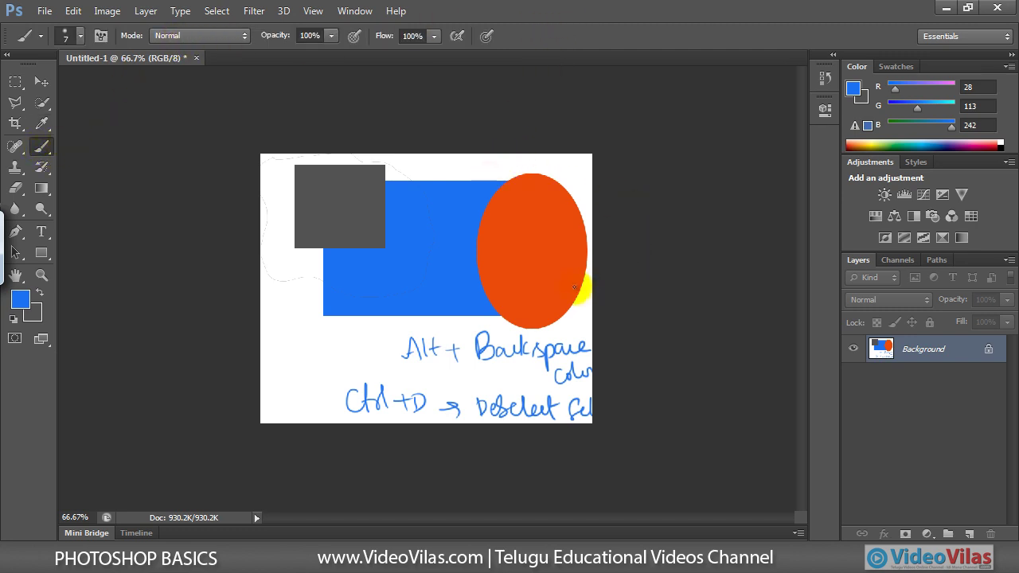
left_click(26, 298)
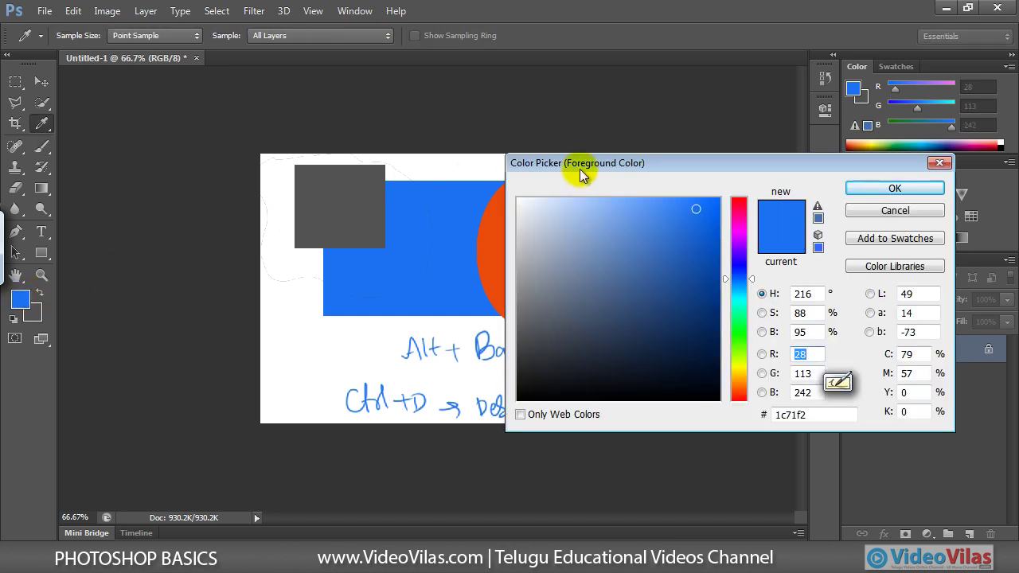
left_click(855, 212)
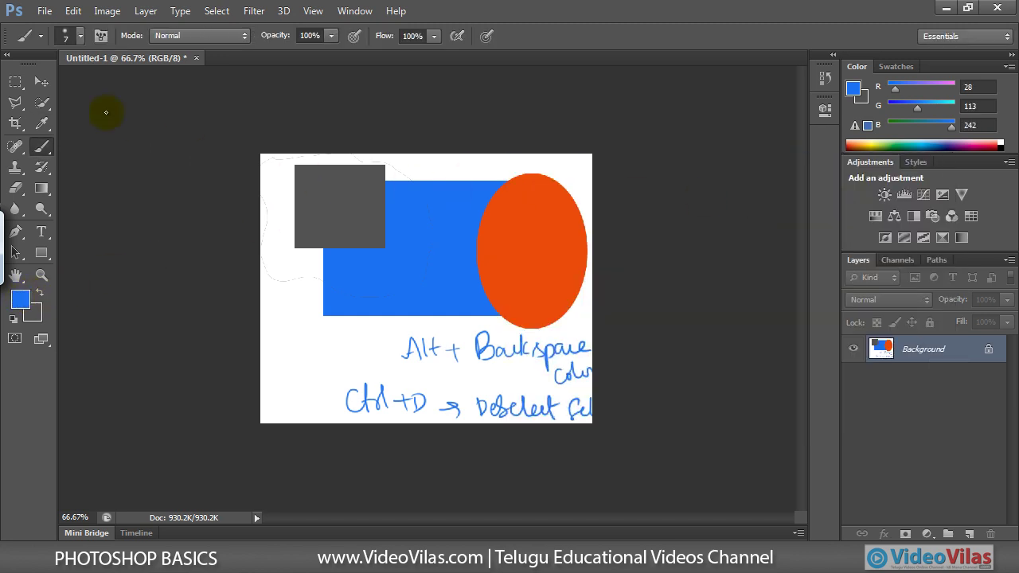
left_click(44, 11)
Open Jellyfish.jpg from Libraries > Pictures > Sample Pictures as its own document.
left_click(56, 40)
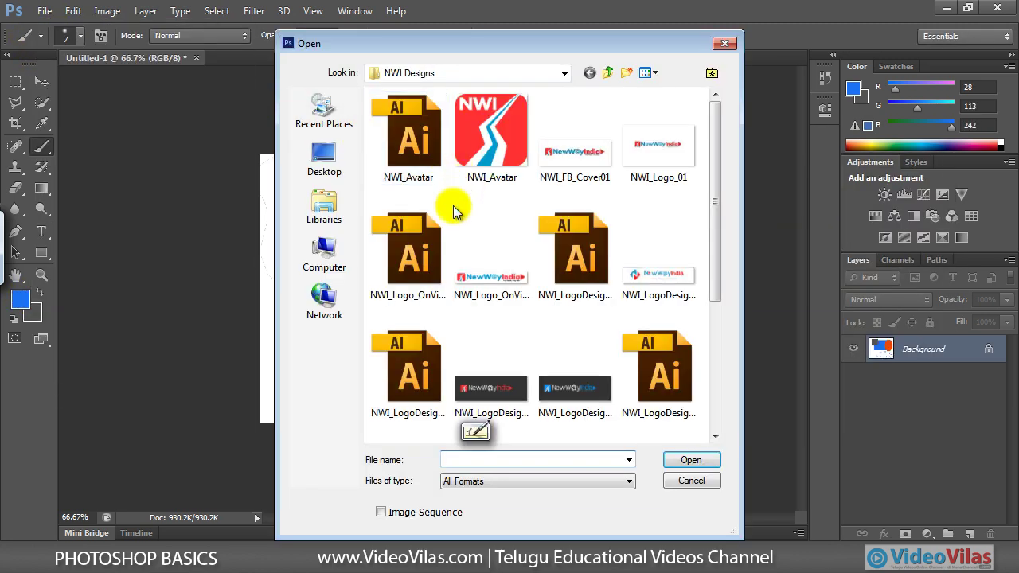
left_click(327, 259)
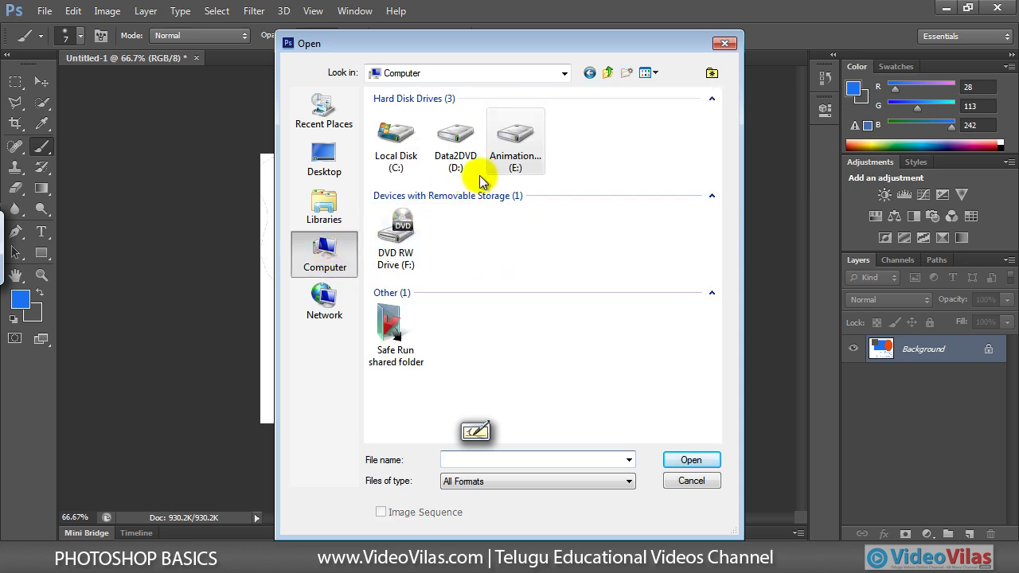
left_click(323, 205)
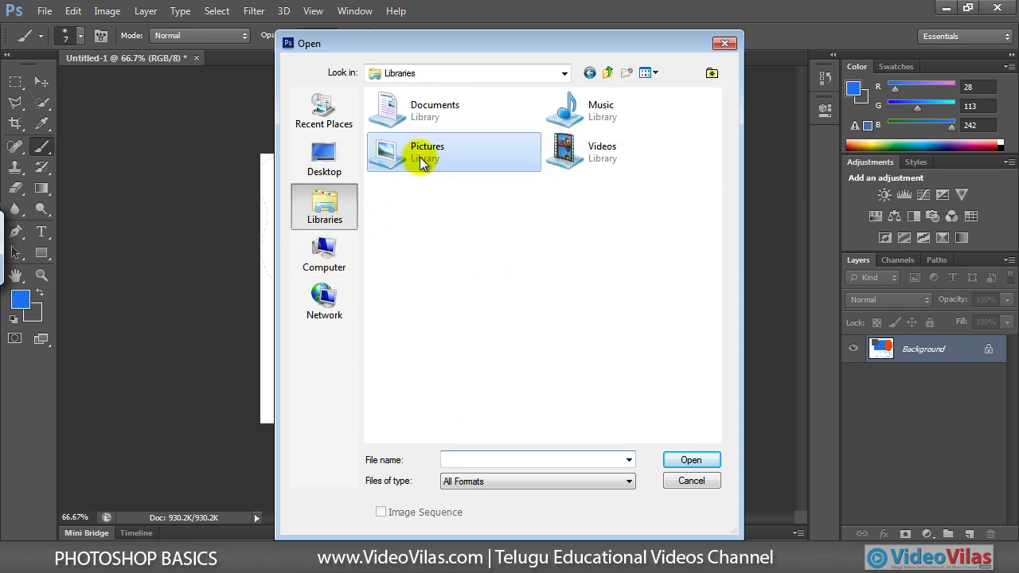
double_click(422, 163)
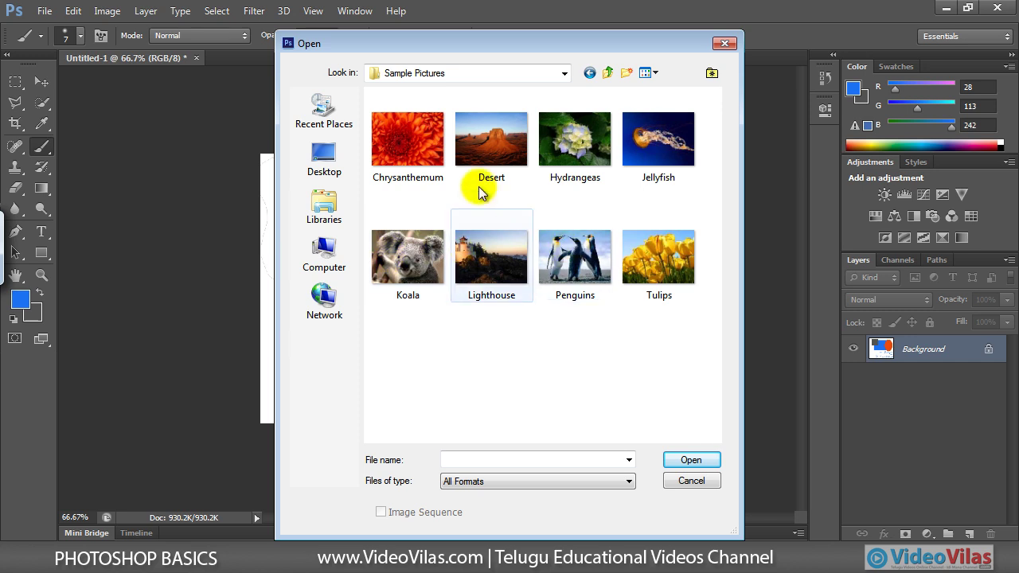
left_click(422, 181)
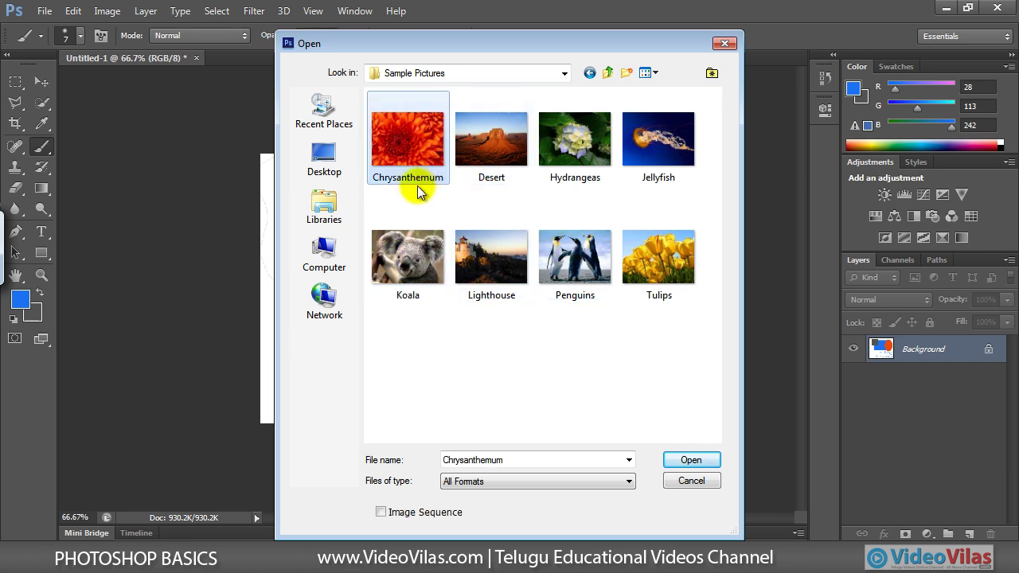
left_click(649, 171)
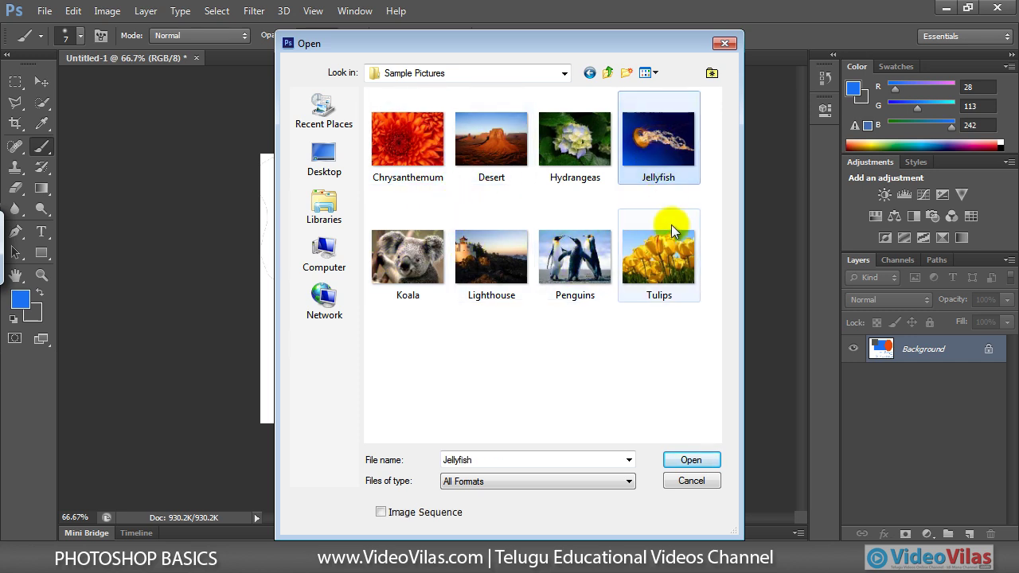
left_click(691, 460)
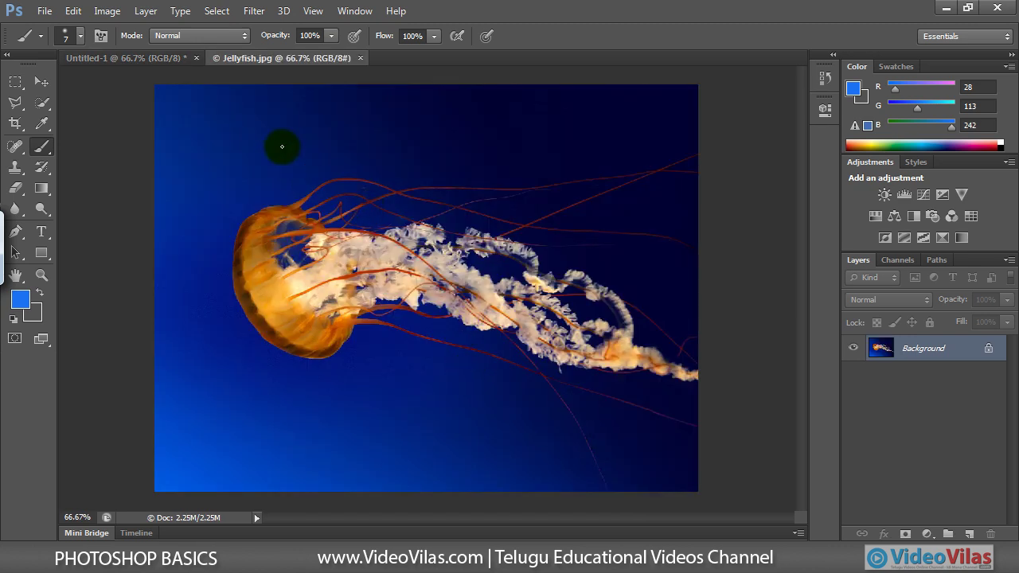
Drag the Jellyfish photo with the Move tool onto the Untitled-1 canvas as Layer 1.
mouse_move(237, 60)
left_mouse_down()
mouse_move(164, 60)
mouse_move(236, 46)
left_mouse_up()
left_click_drag(295, 195, 162, 72)
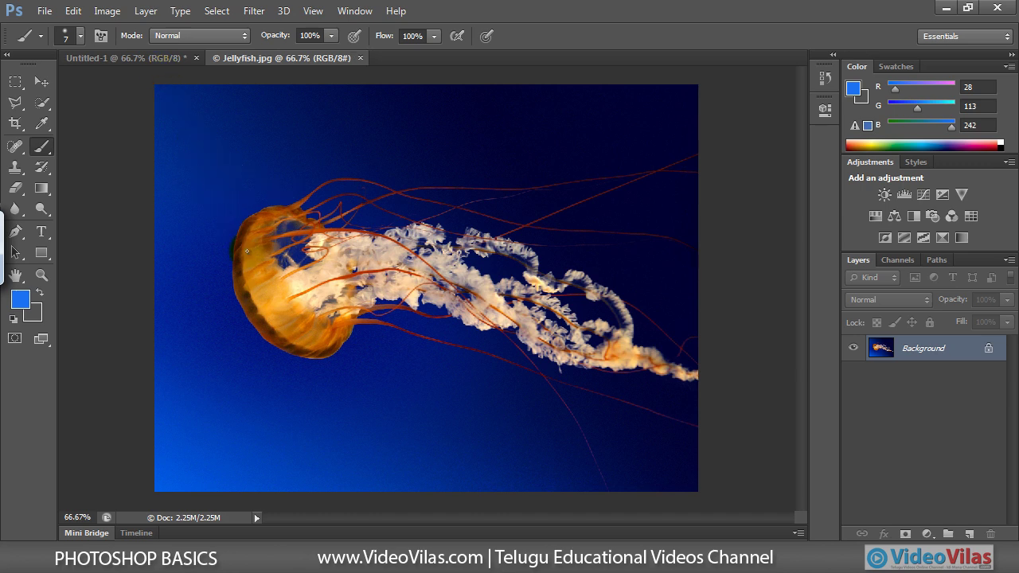
left_click(42, 81)
left_click_drag(245, 194, 138, 64)
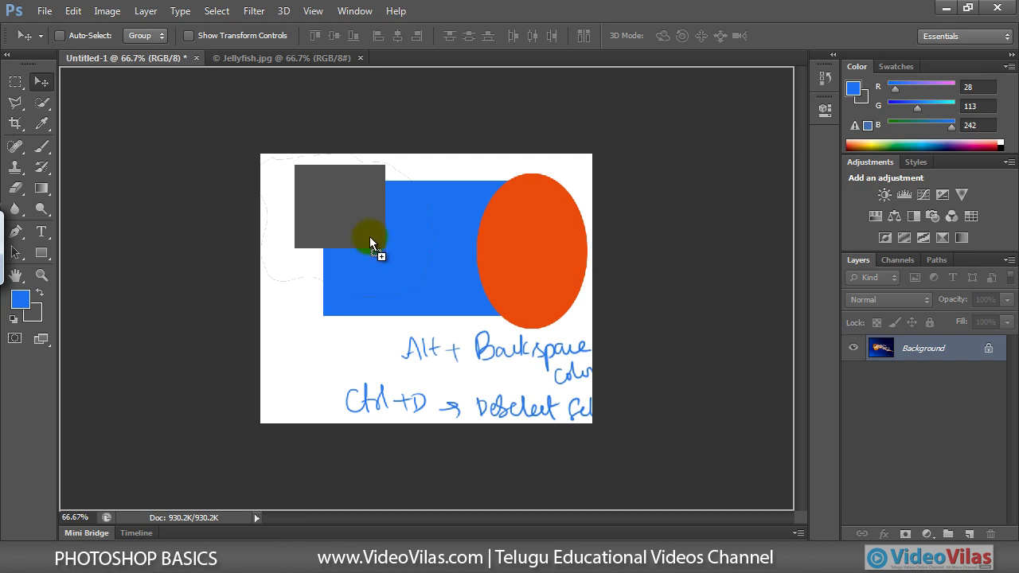
mouse_move(200, 88)
left_mouse_down()
mouse_move(375, 249)
mouse_move(527, 262)
left_mouse_up()
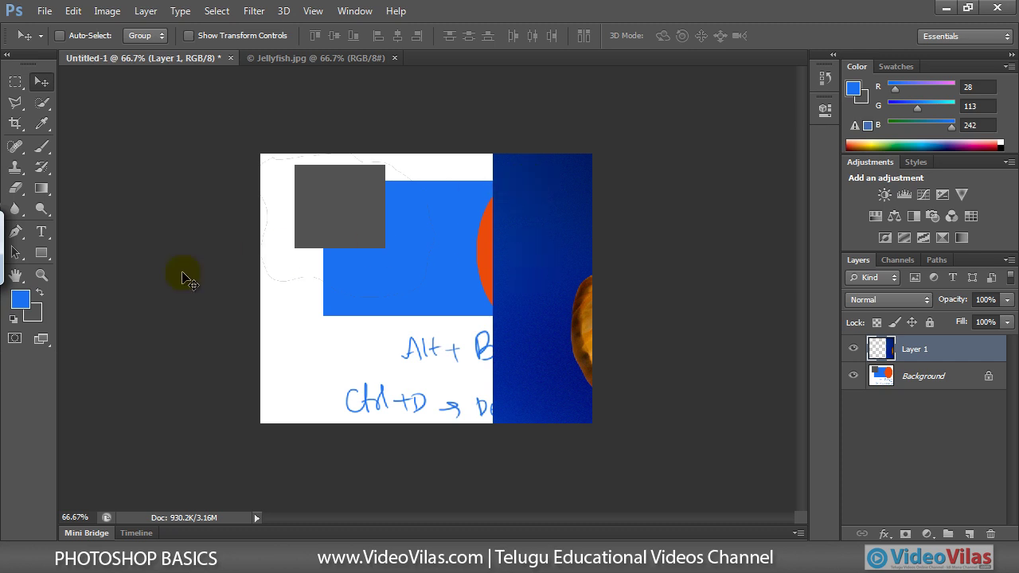
Sample the jellyfish's dark blue (#002b89) as foreground, then slide Layer 1 left.
left_click(41, 125)
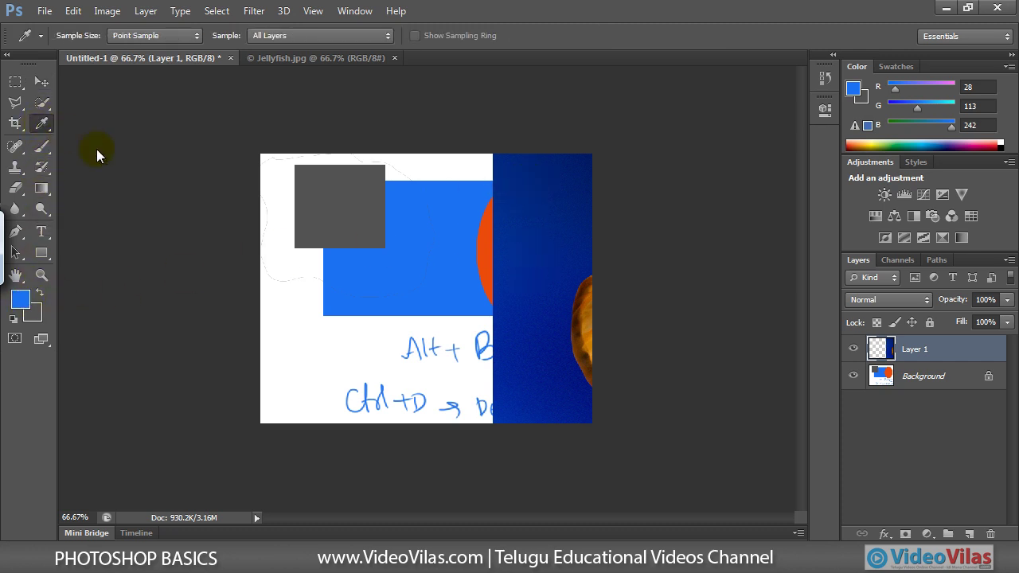
left_click(522, 226)
left_click(20, 299)
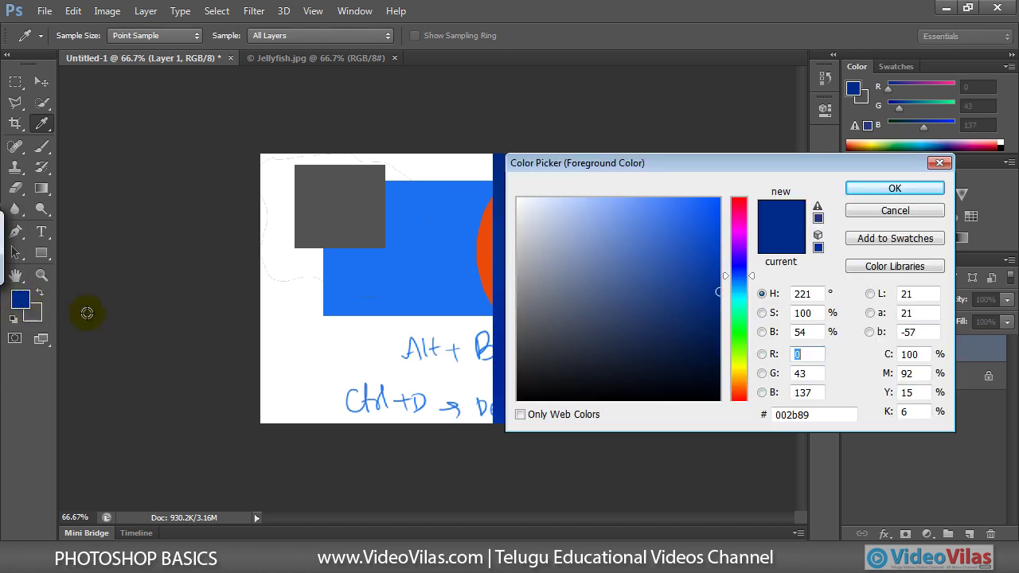
left_click(879, 212)
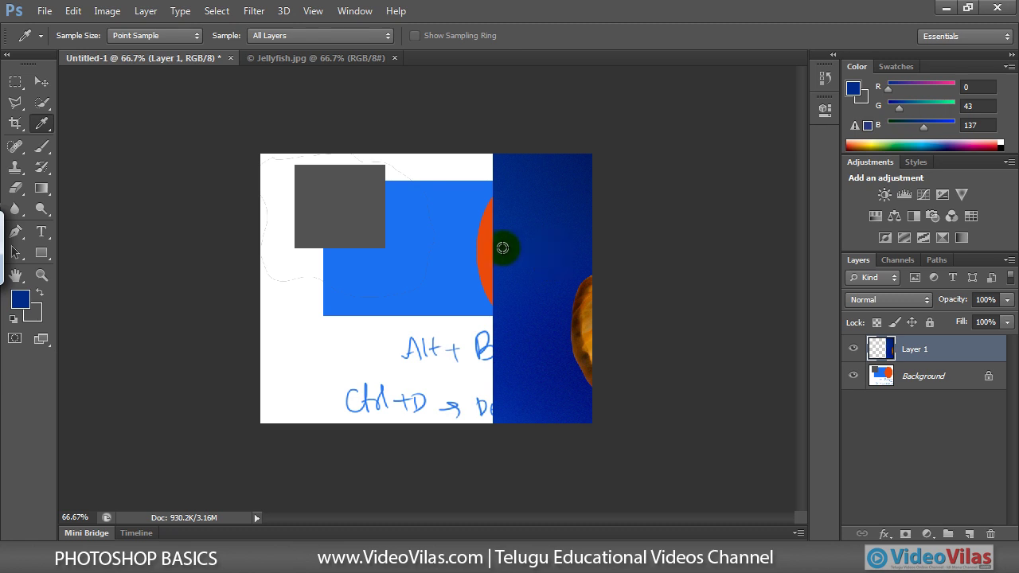
left_click(42, 81)
left_click_drag(515, 257, 371, 248)
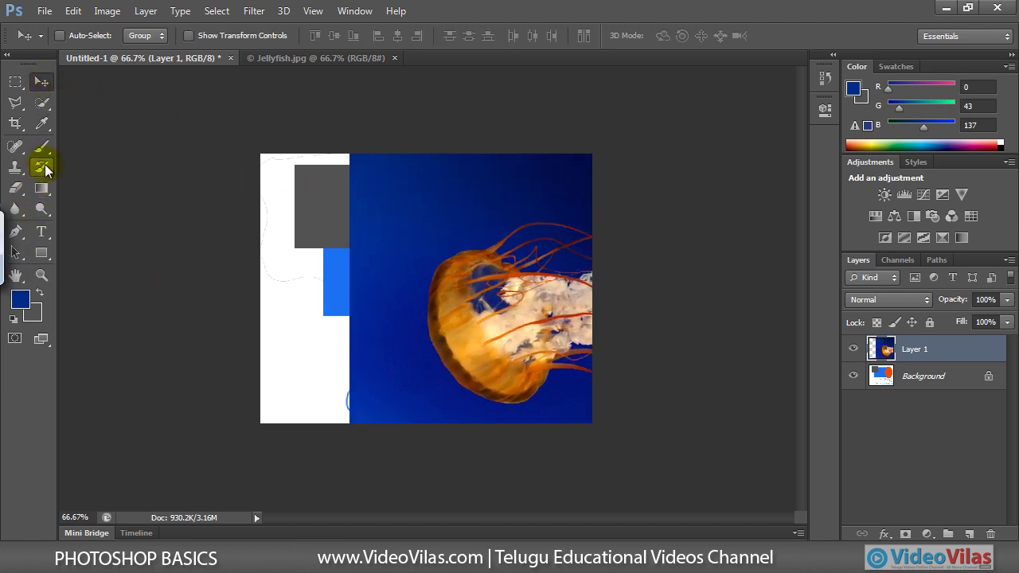
Sample the orange of the jellyfish's bell with the Eyedropper and inspect it.
left_click(41, 123)
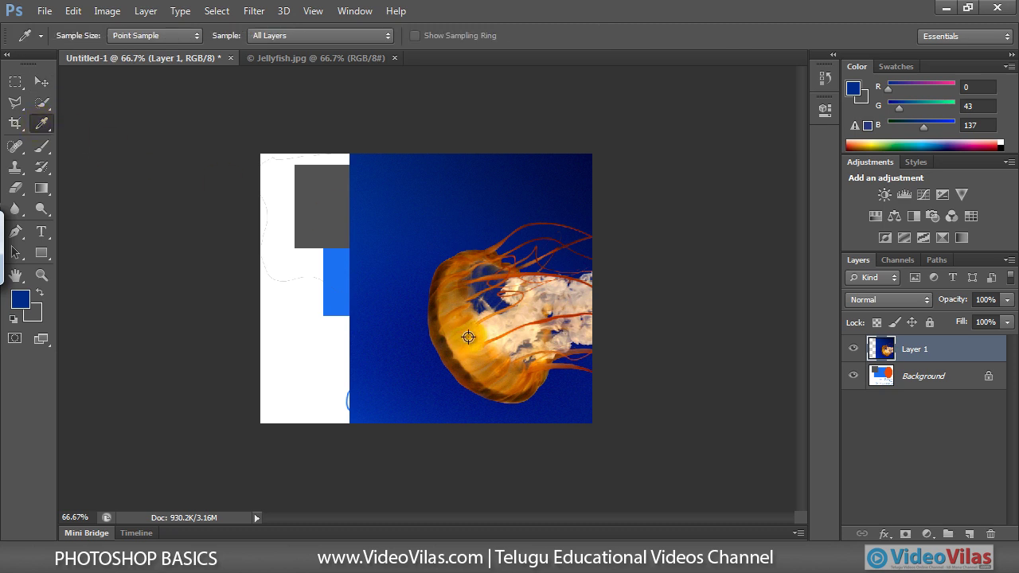
left_click(468, 337)
left_click(20, 298)
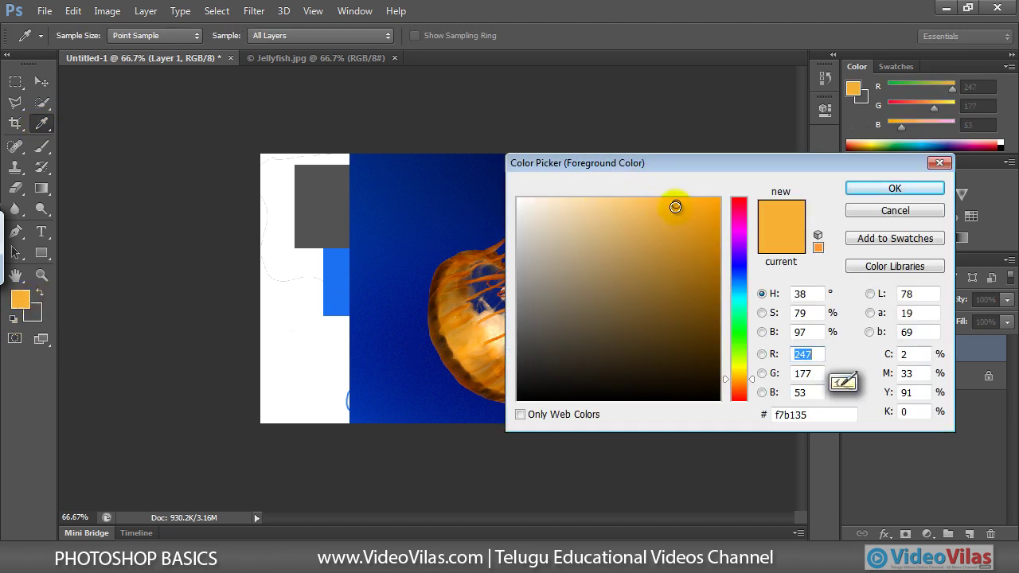
Try several orange shades in the Color Picker, then cancel to keep R 247, G 177, B 53.
left_click(696, 220)
left_click(657, 215)
left_click(701, 218)
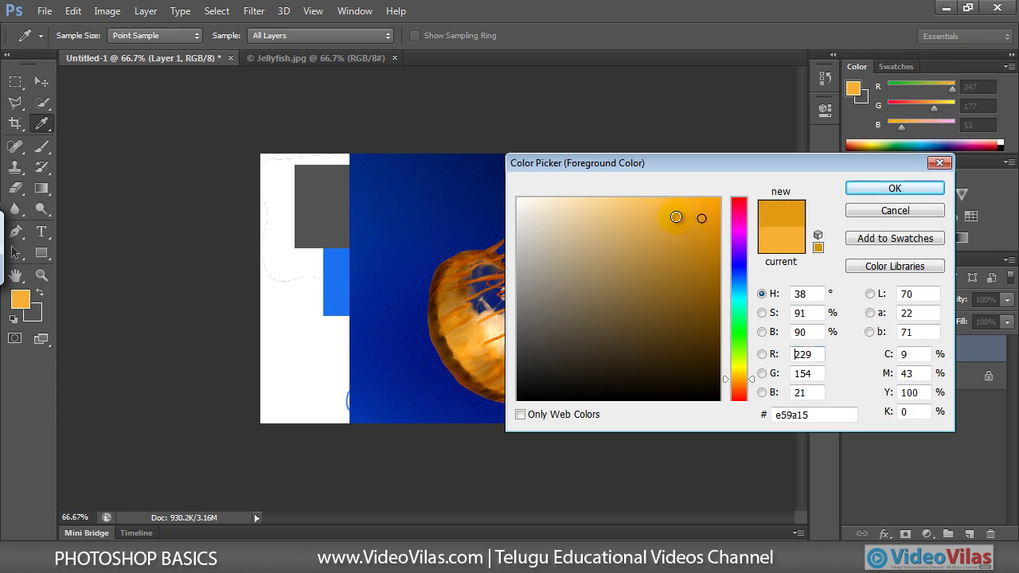
left_click(669, 205)
left_click(698, 220)
left_click(655, 296)
left_click(697, 255)
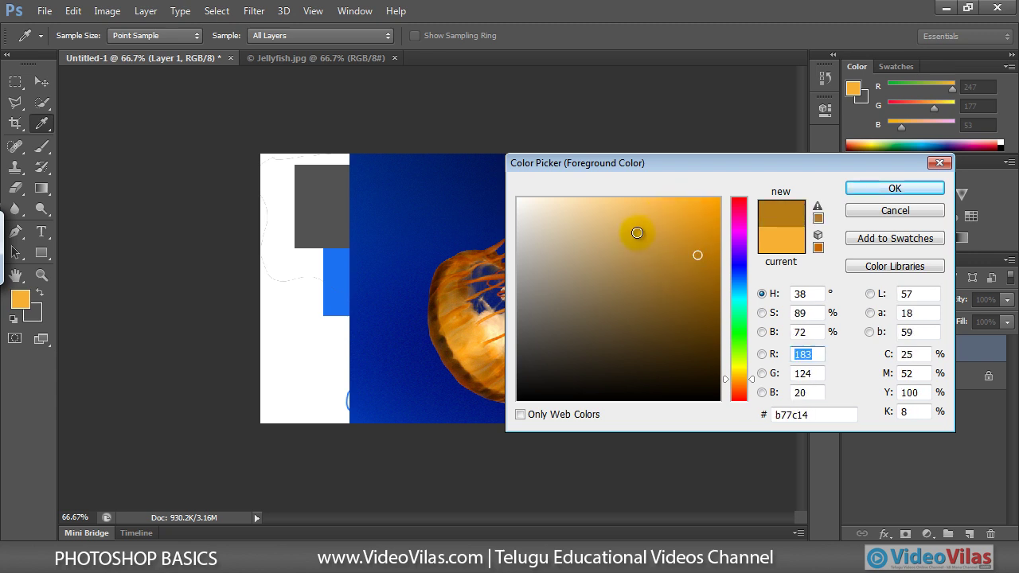
left_click(618, 303)
left_click(677, 298)
left_click(669, 220)
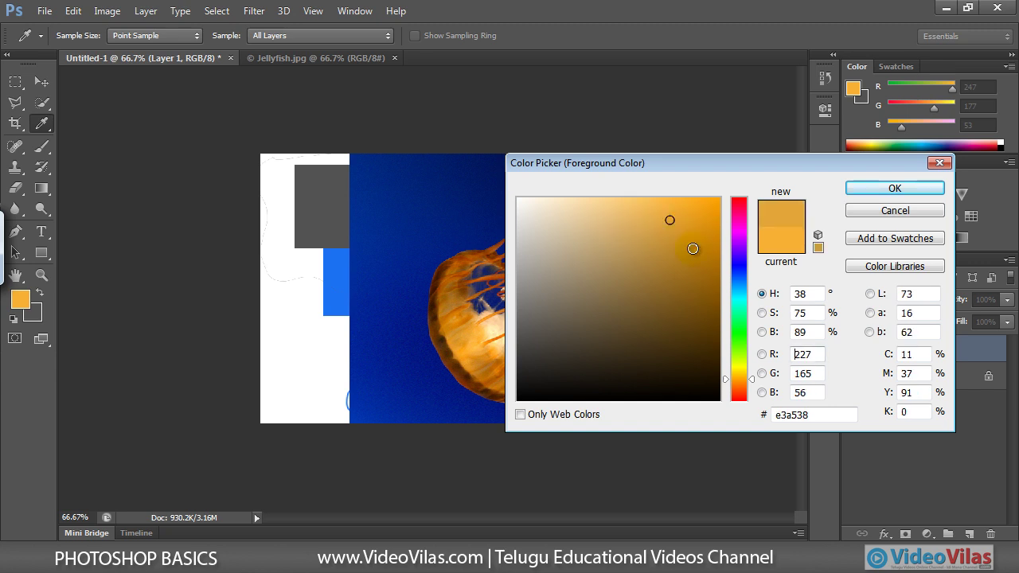
left_click(691, 244)
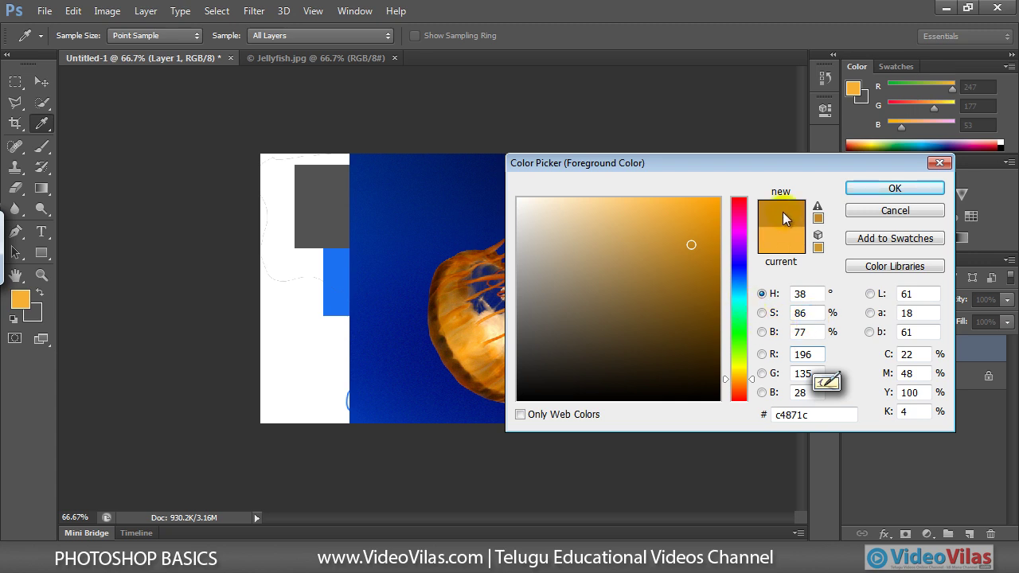
left_click_drag(729, 163, 670, 142)
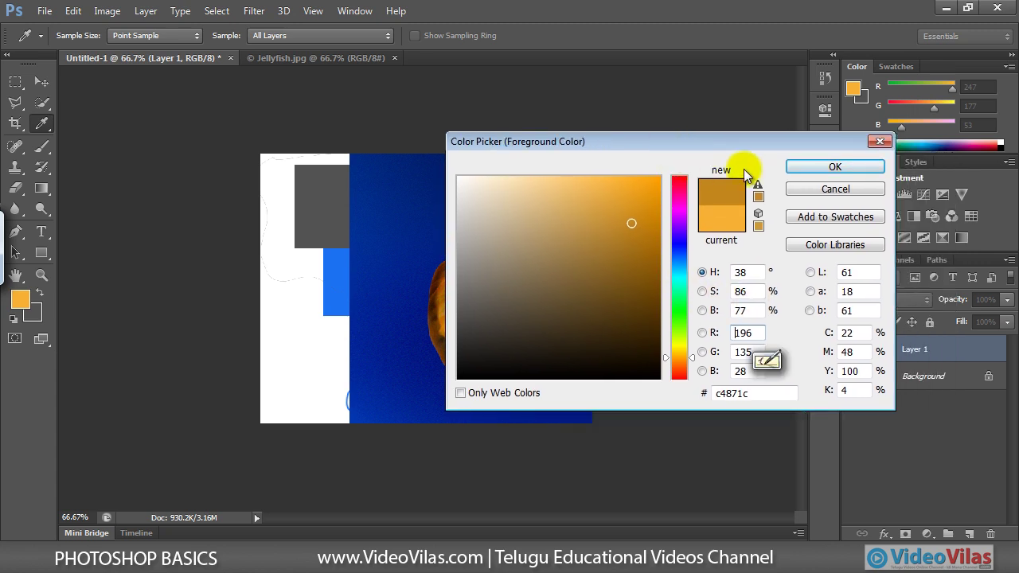
left_click(819, 194)
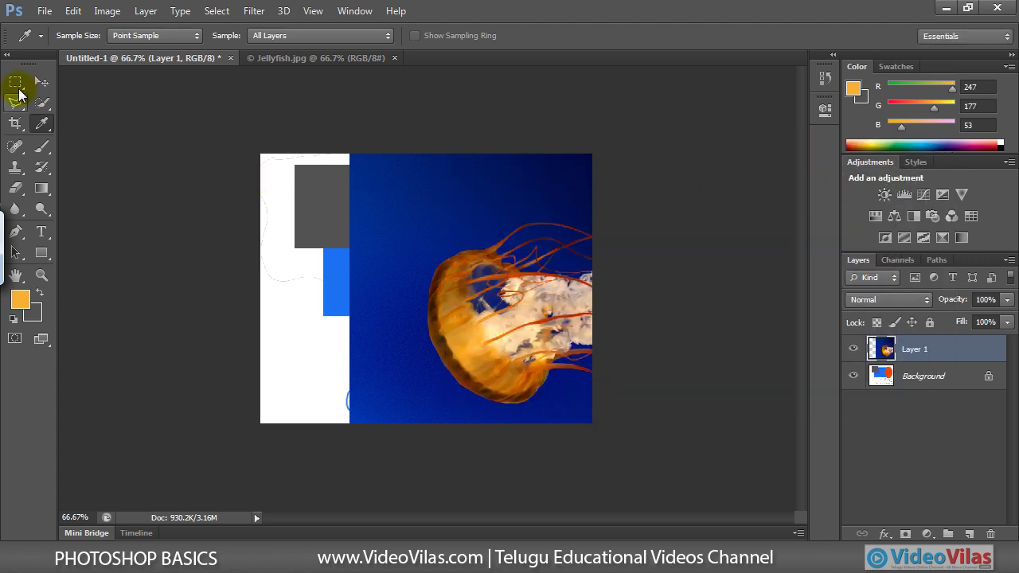
left_click(16, 103)
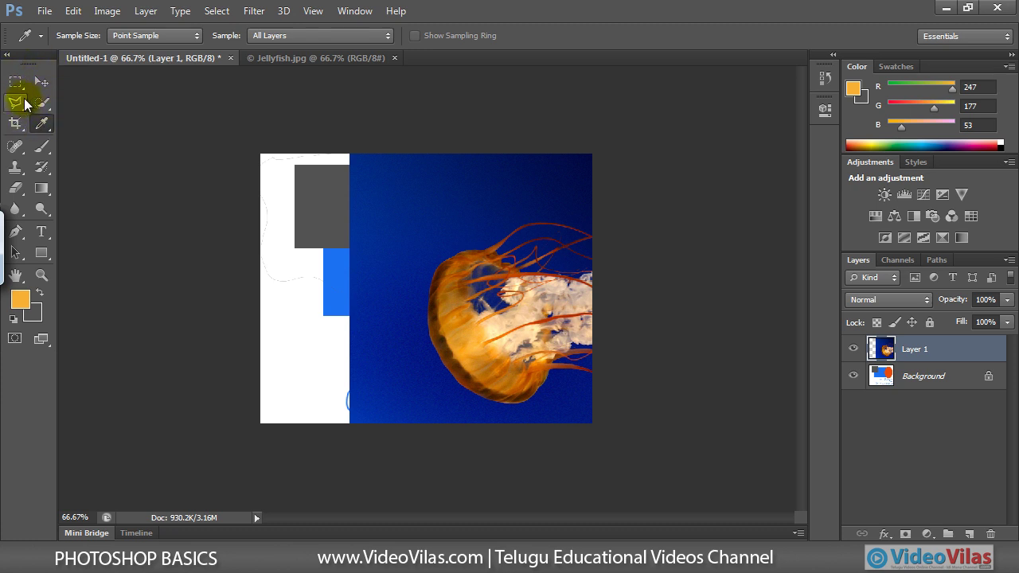